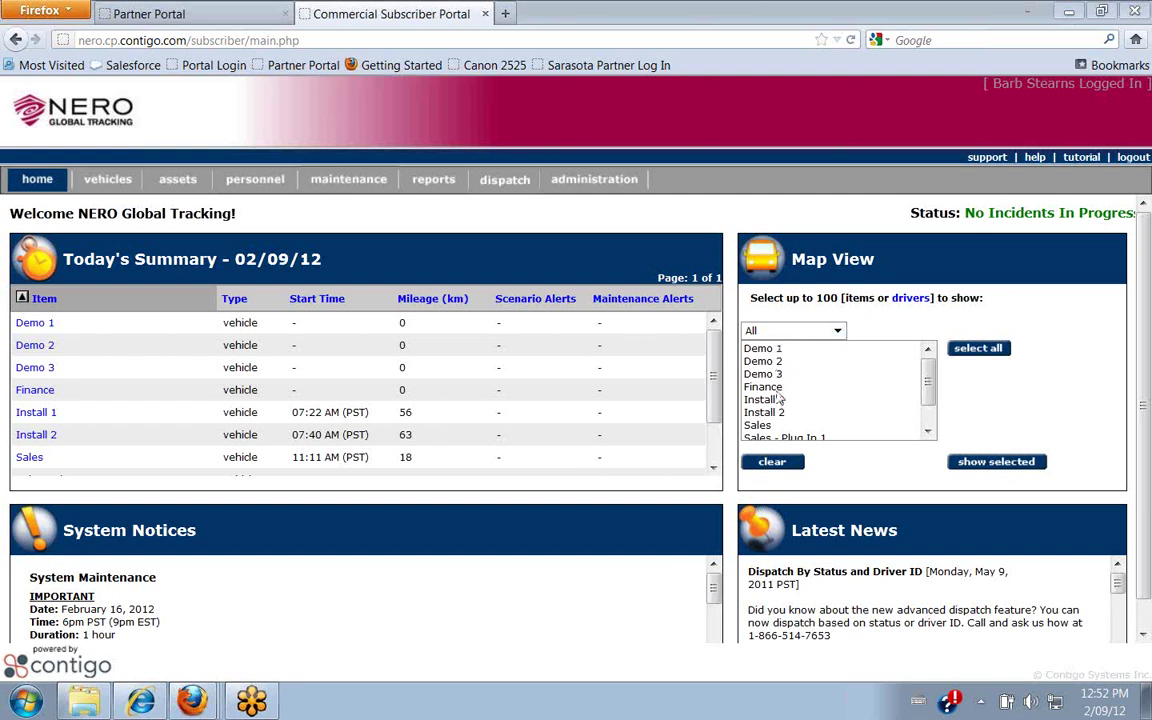
# - Show all fleet items on the map in a maximized map window and close the blank pop-up
pyautogui.click(979, 350)
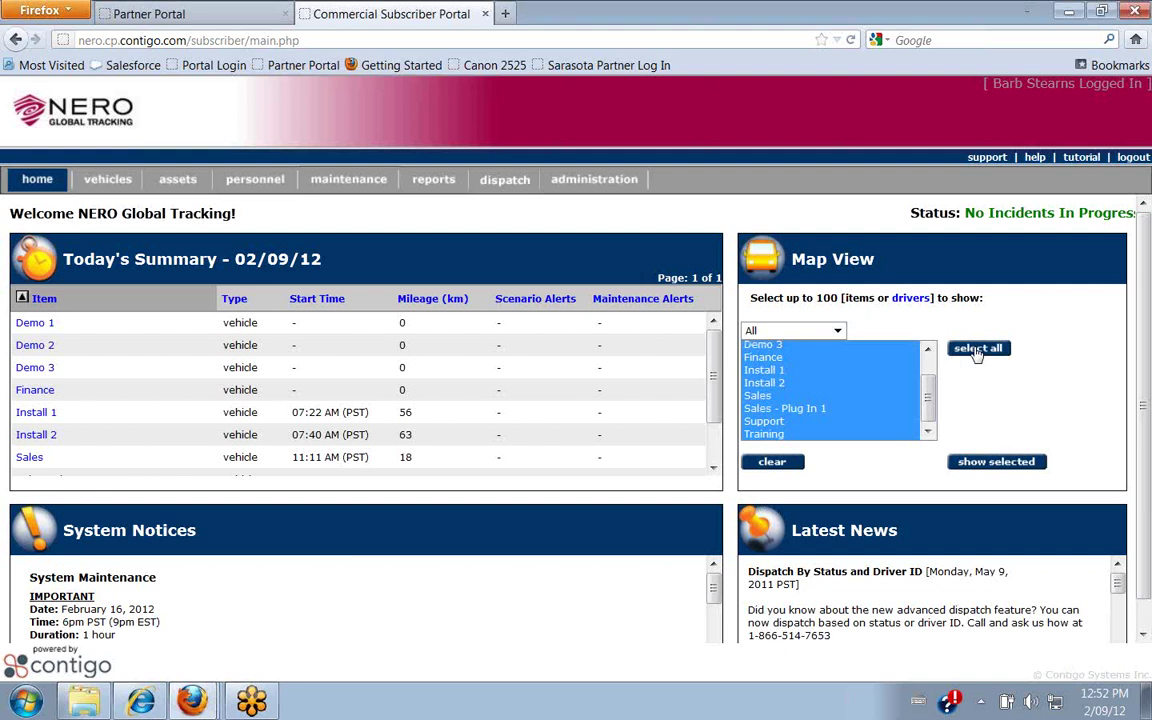
pyautogui.click(1011, 464)
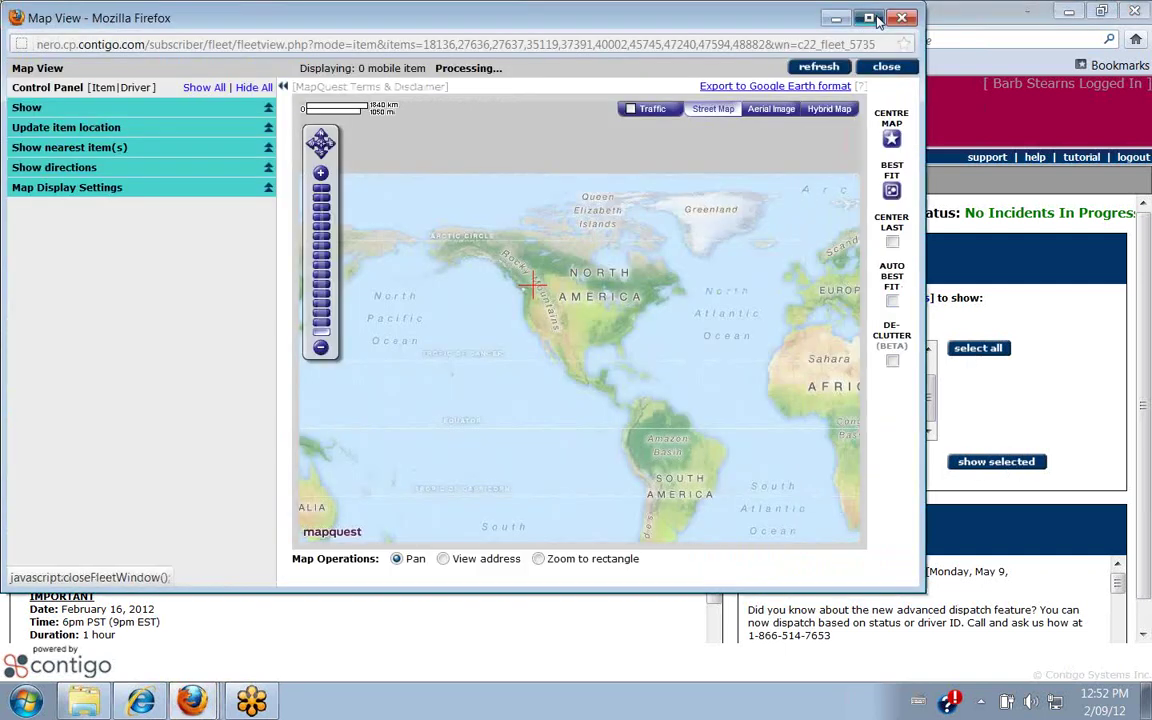
pyautogui.click(870, 18)
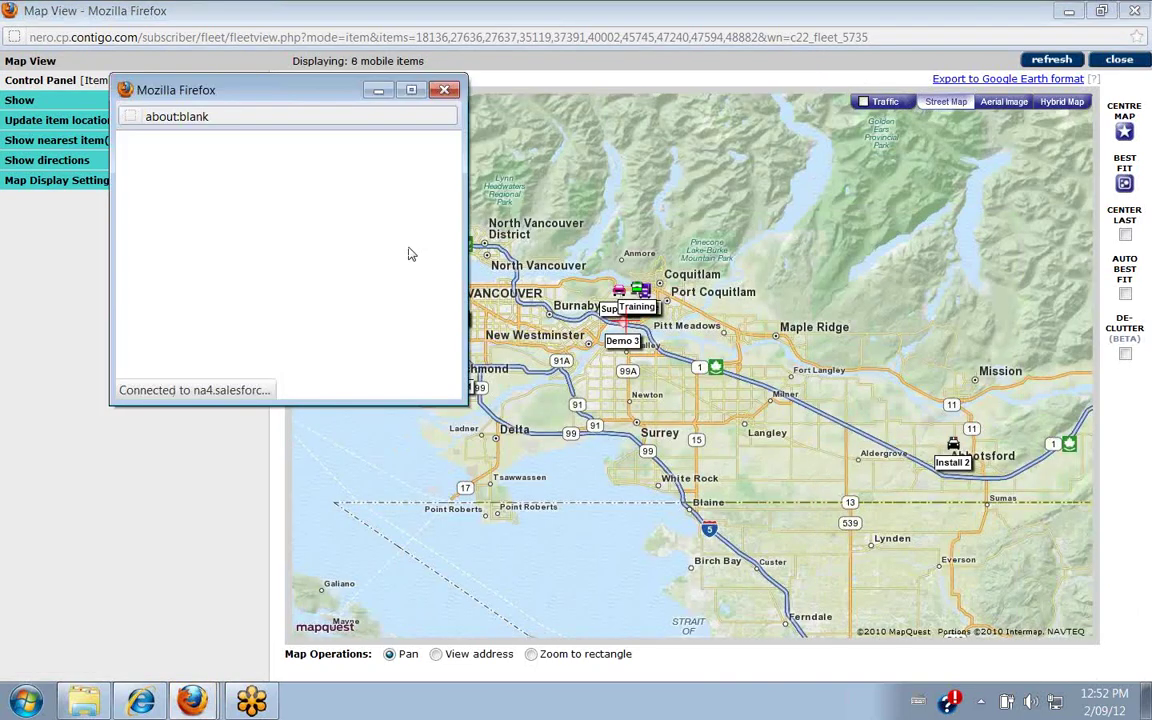
pyautogui.click(453, 97)
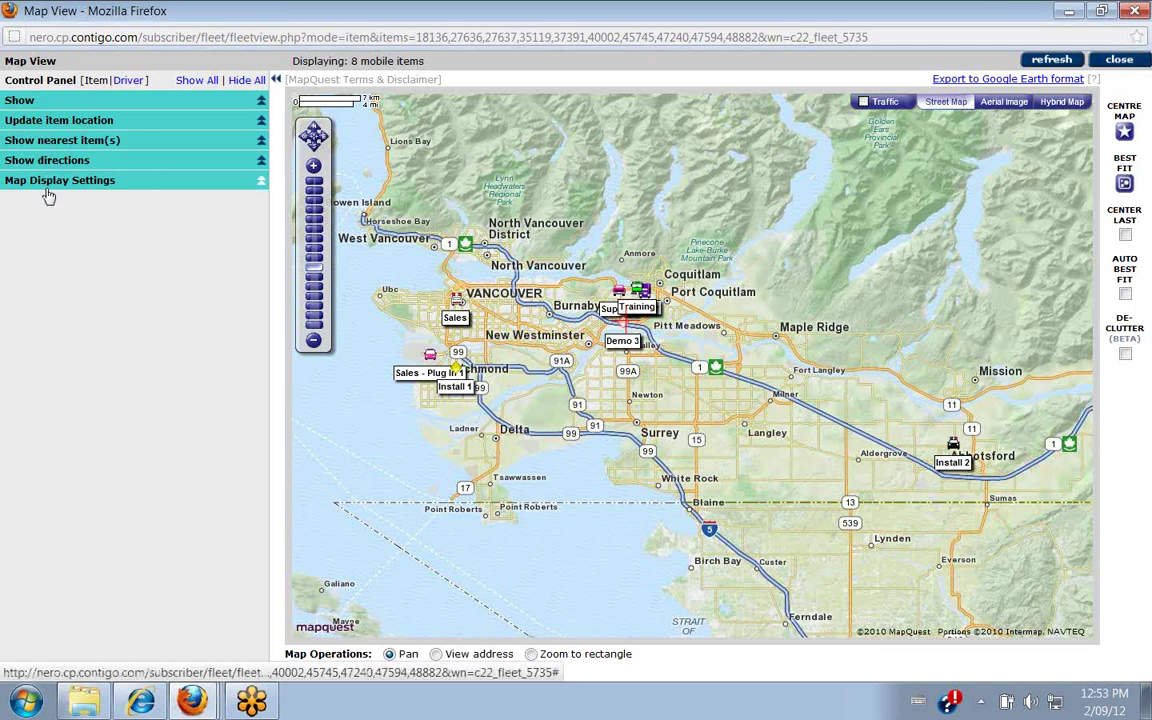
# - Try hiding and restoring the map's control panel, and expanding and collapsing its sections
pyautogui.click(276, 81)
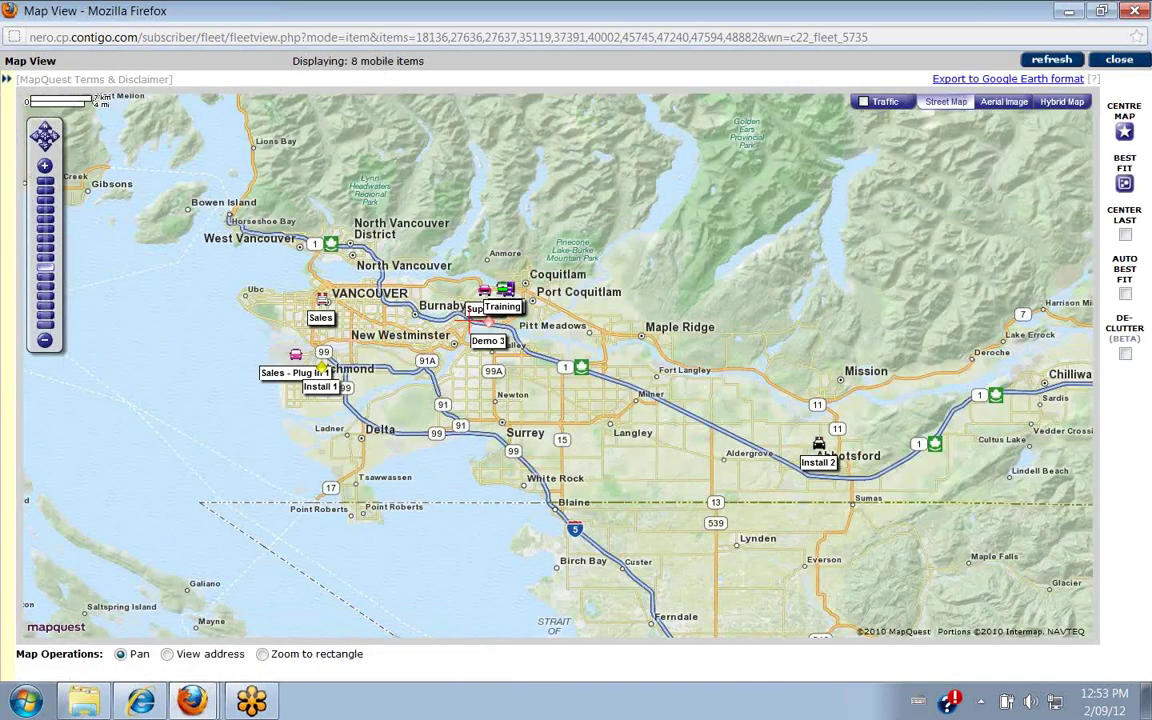
pyautogui.click(6, 85)
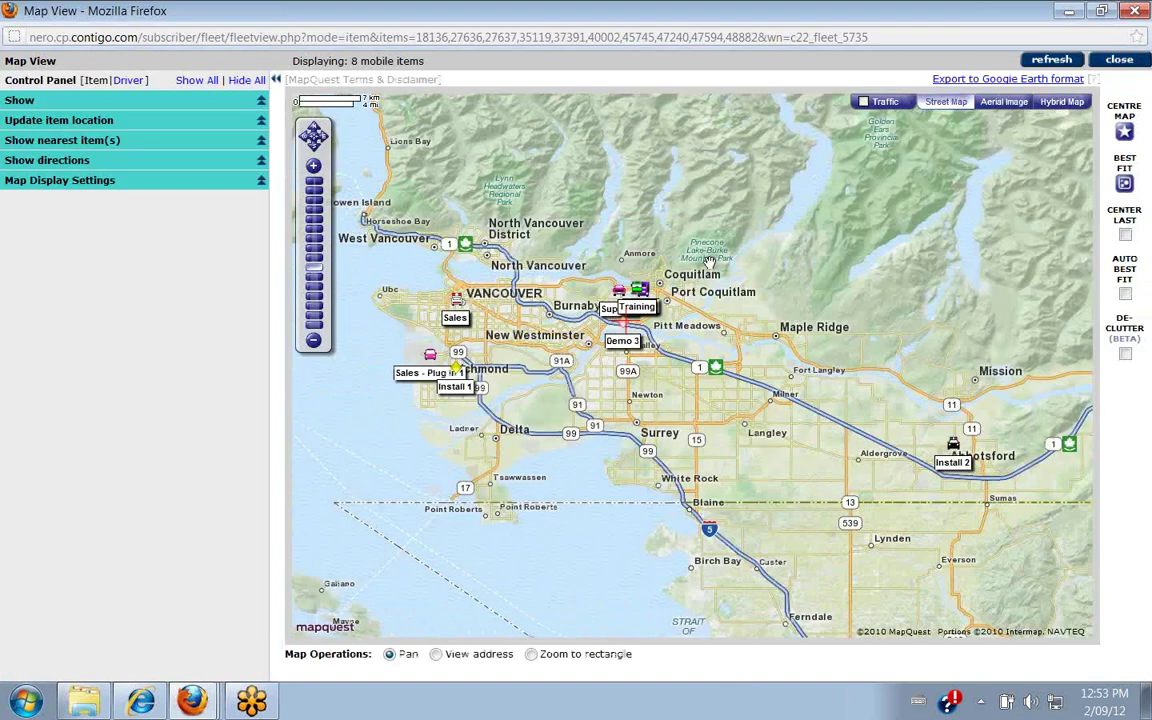
pyautogui.click(189, 84)
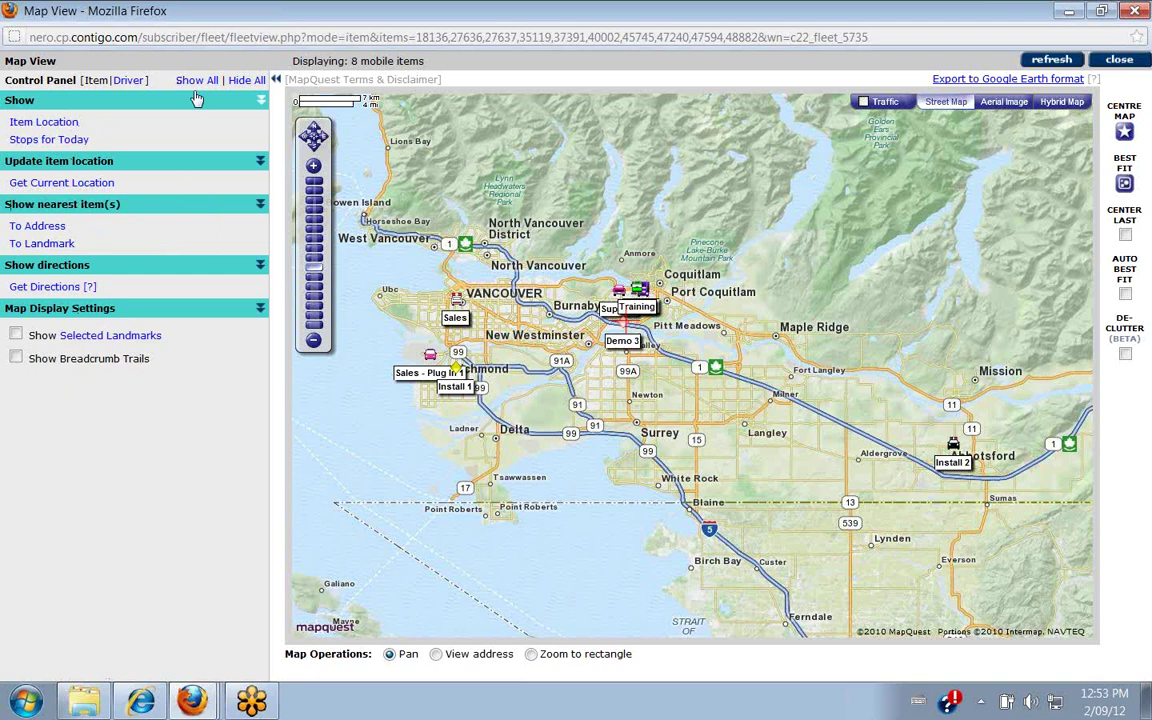
pyautogui.click(245, 81)
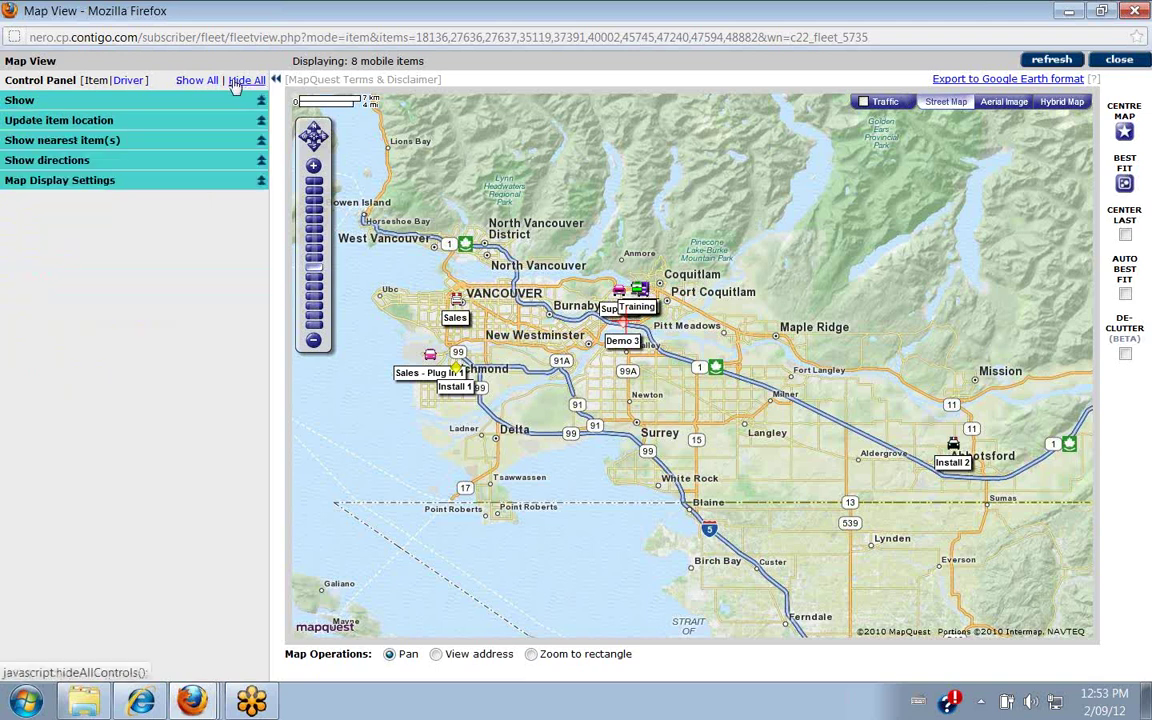
pyautogui.click(73, 142)
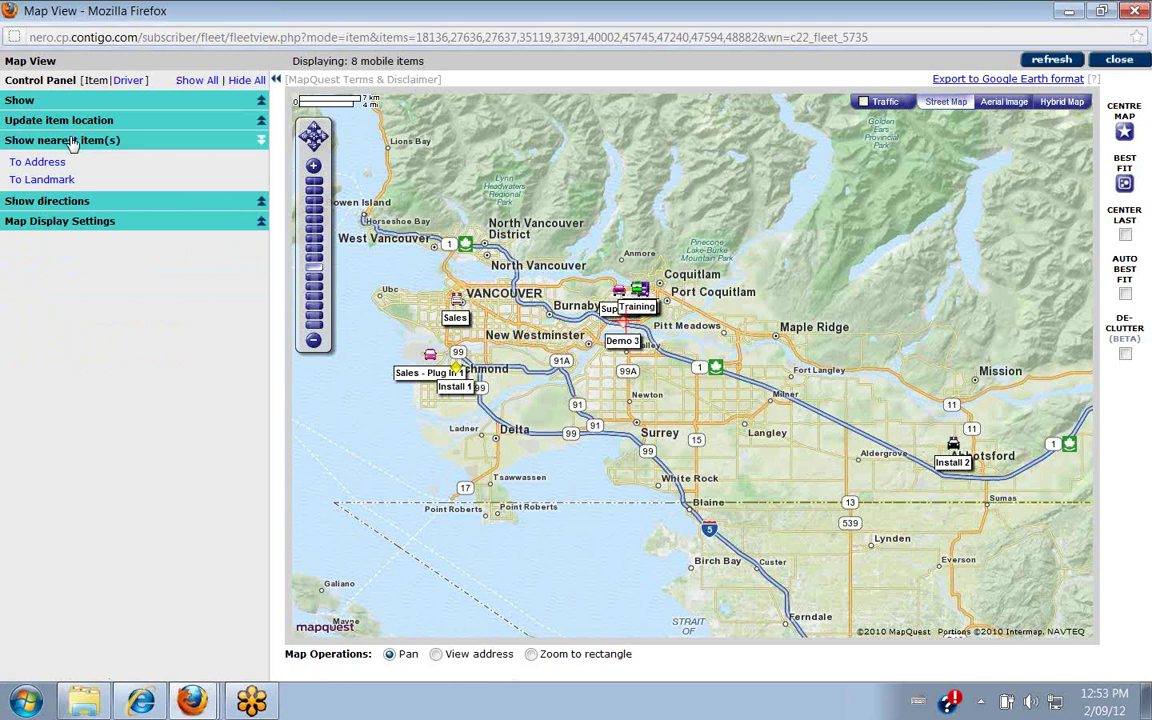
pyautogui.click(73, 142)
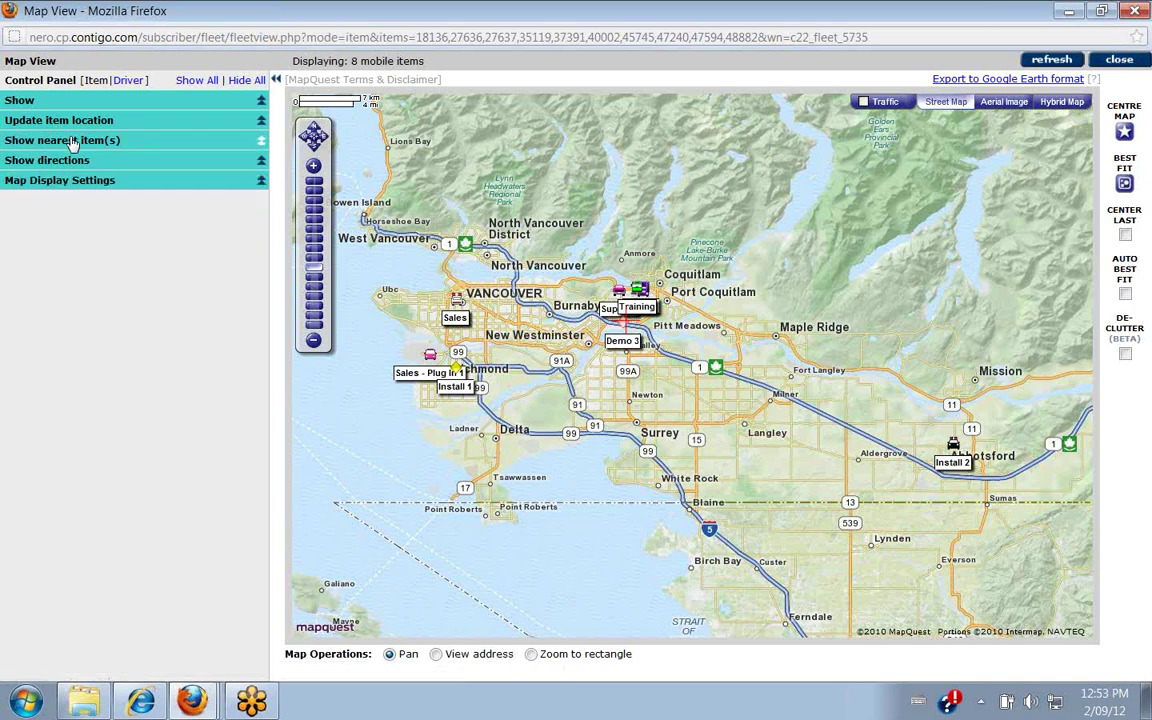
# - Expand all control panel sections and show the last known location of every item in the British Columbia group
pyautogui.click(198, 82)
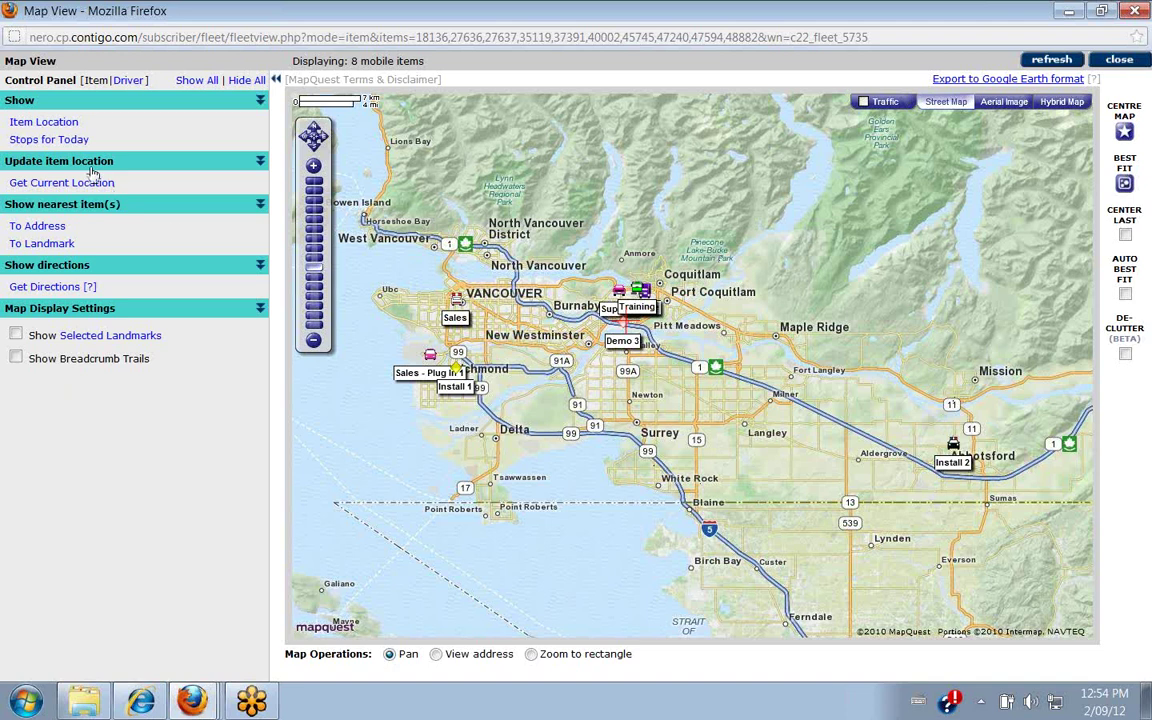
pyautogui.click(51, 125)
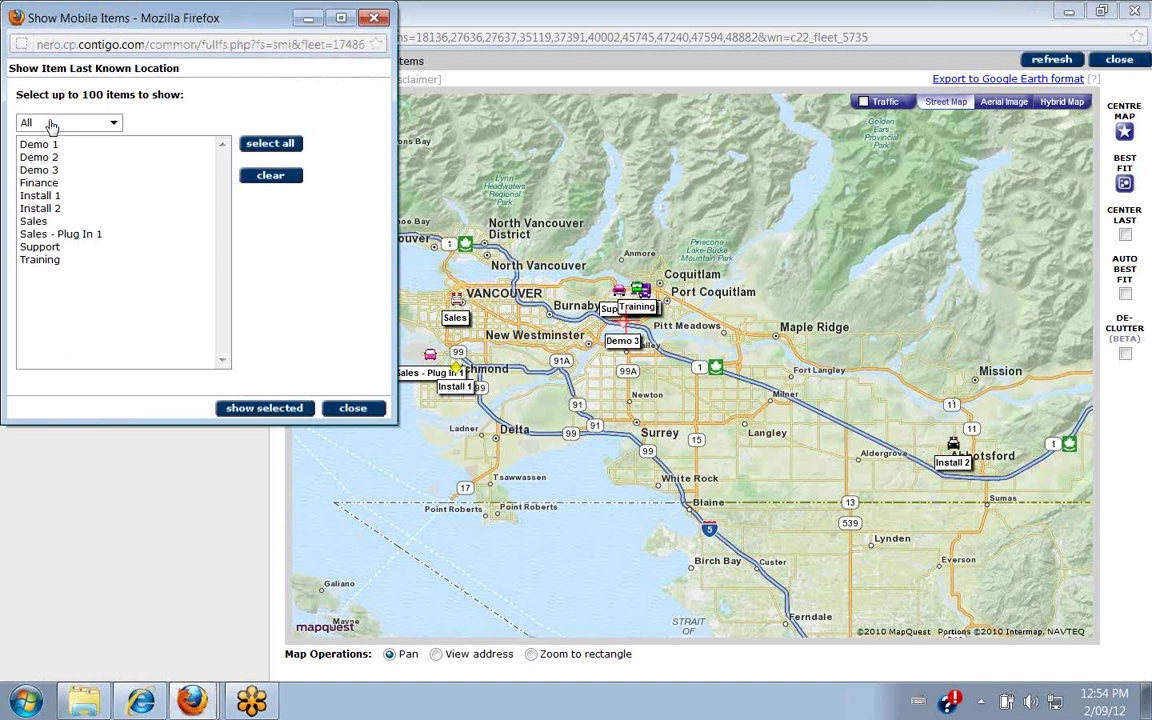
pyautogui.click(51, 124)
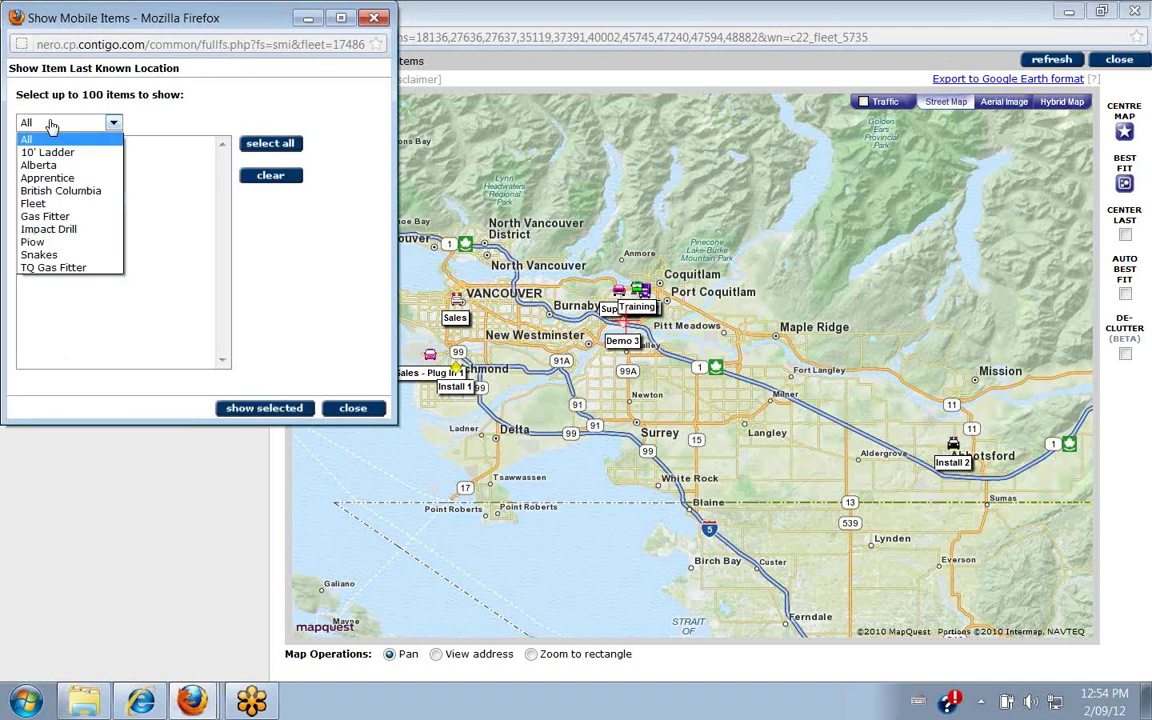
pyautogui.click(77, 193)
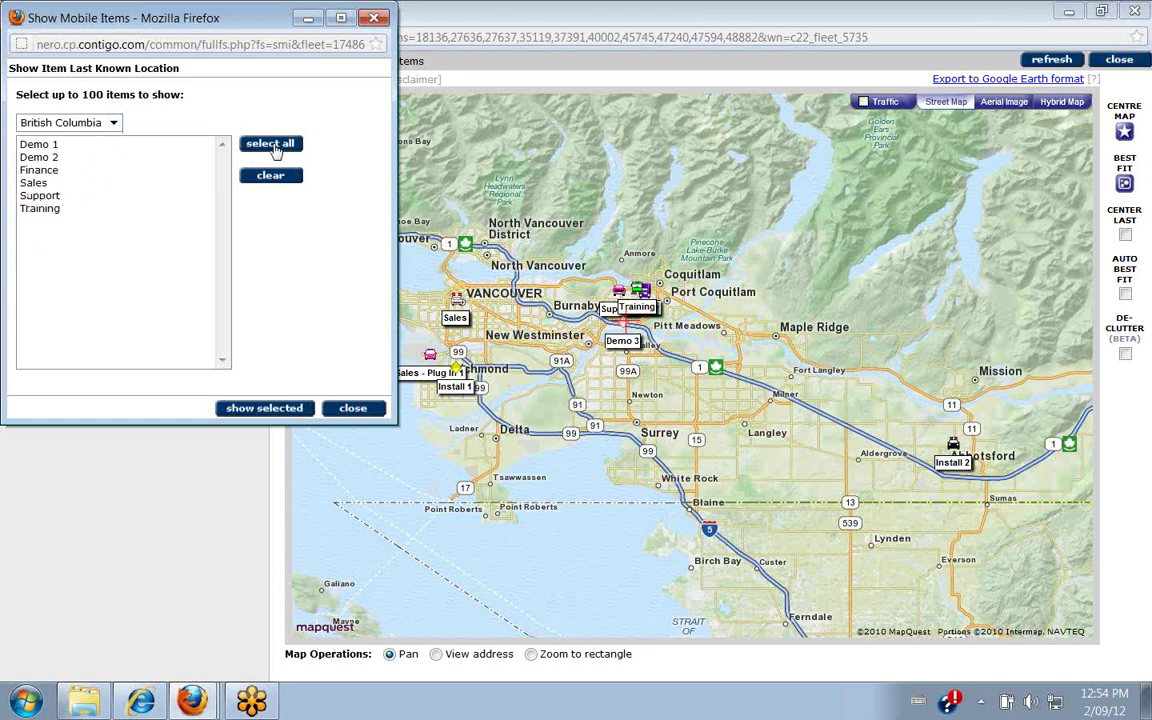
pyautogui.click(272, 145)
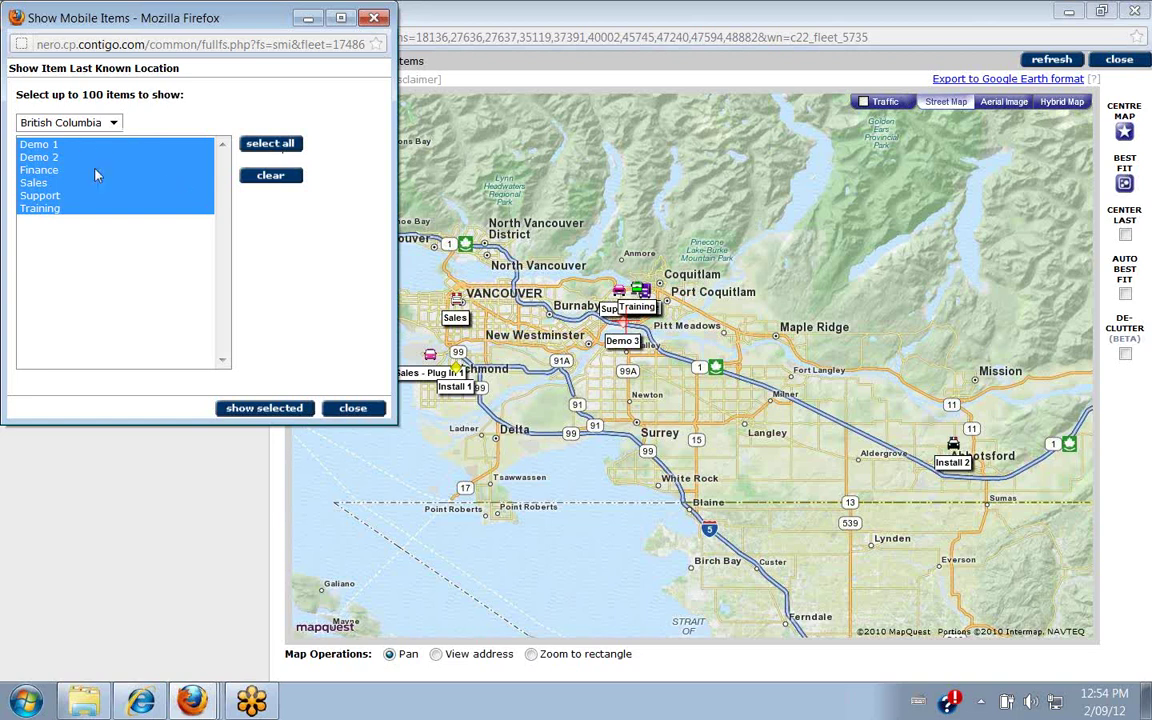
pyautogui.click(268, 408)
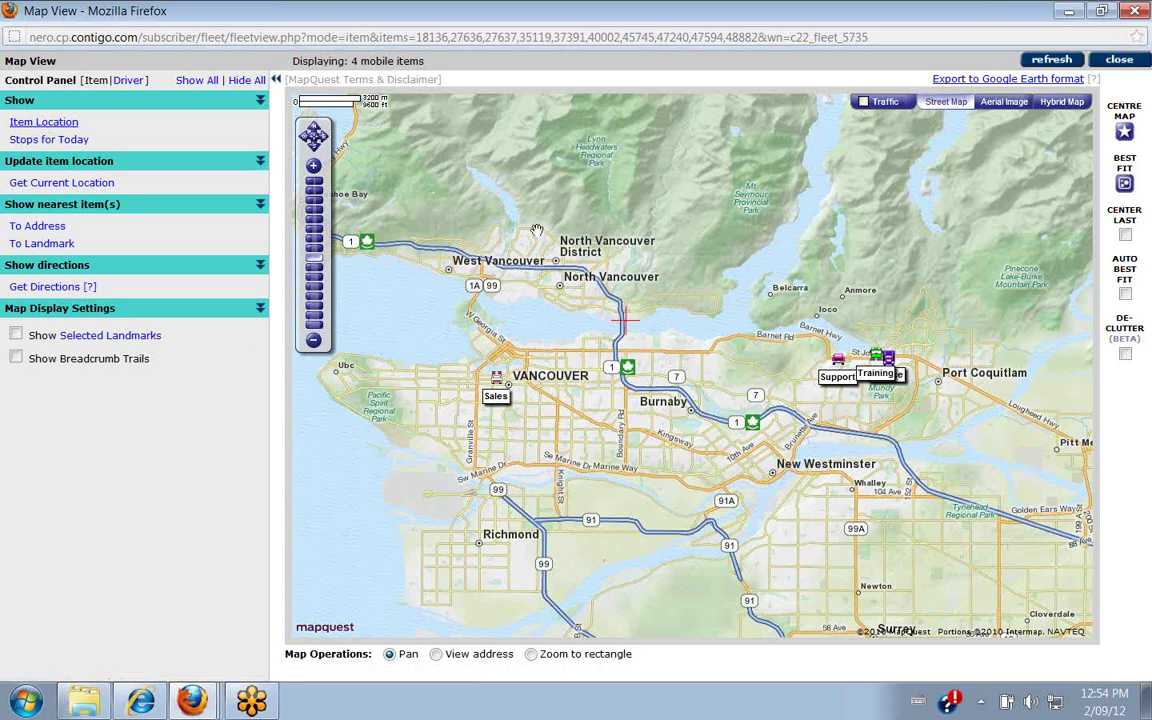
# - View the location details of the Sales, Training and Support vehicles on the map
pyautogui.click(500, 396)
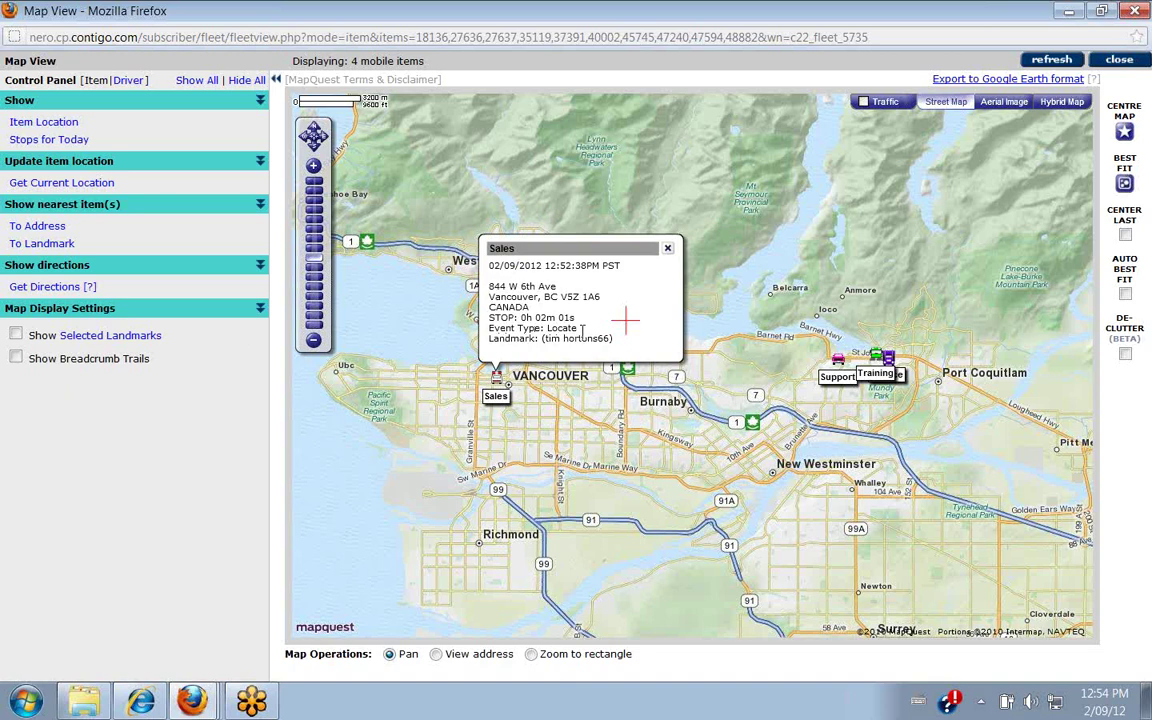
pyautogui.click(877, 356)
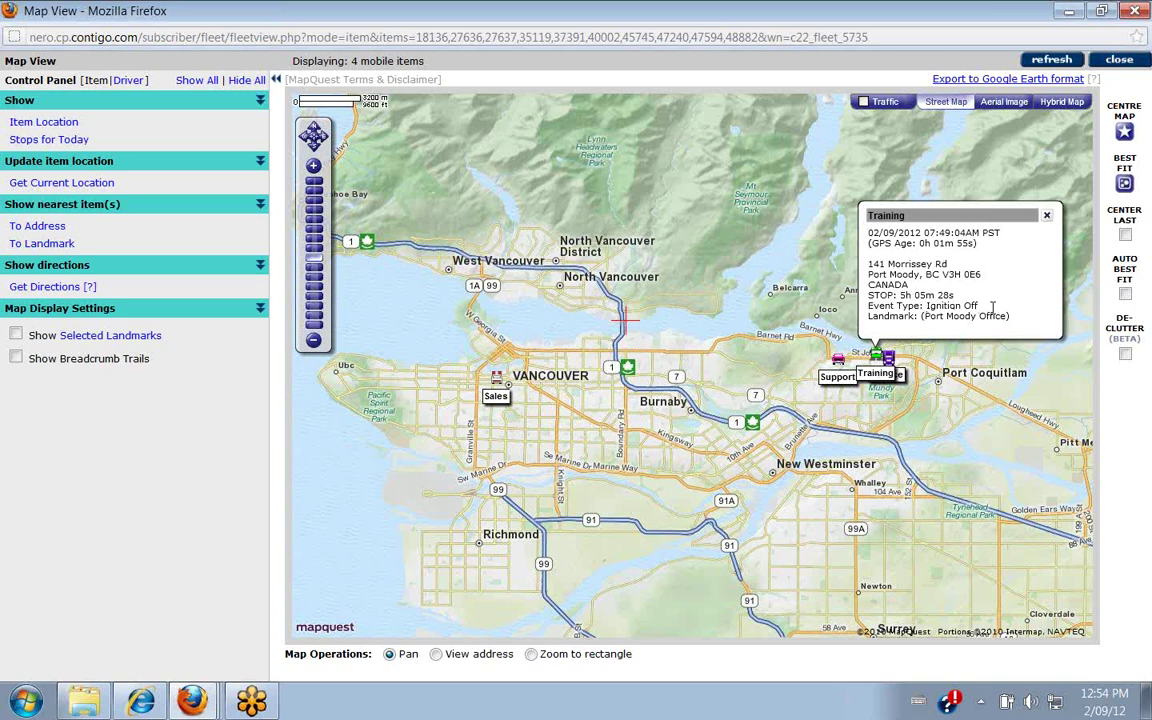
pyautogui.click(838, 358)
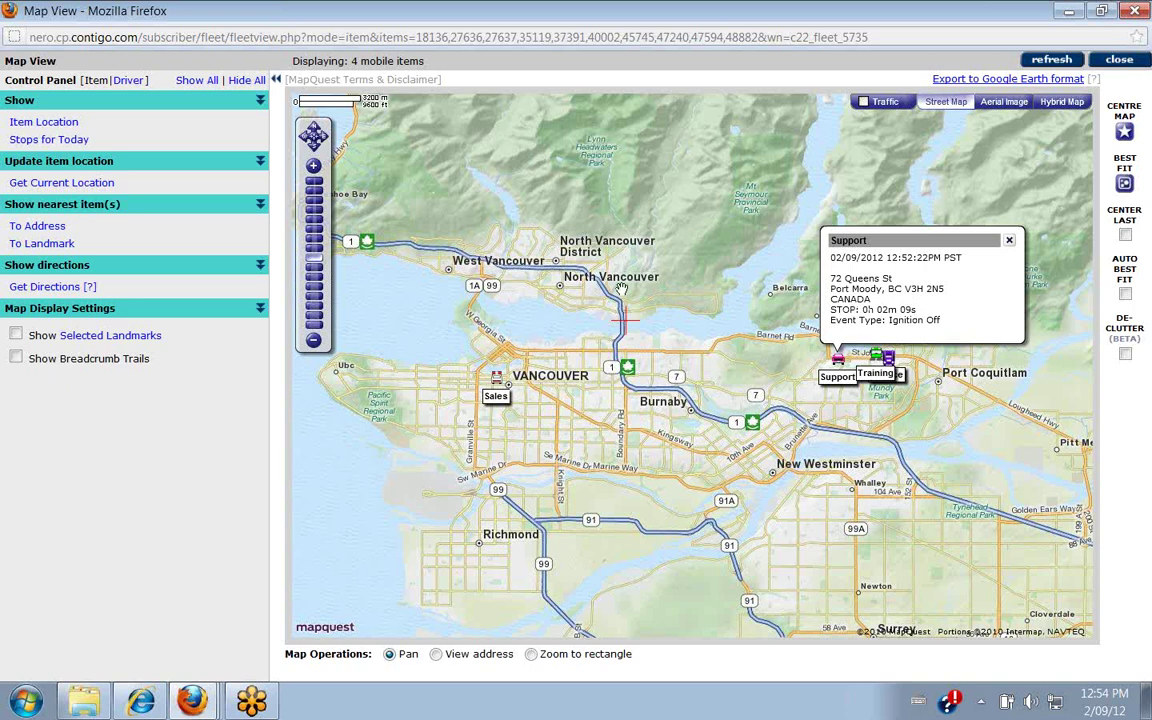
# - Request a current location update for all items, and close the Support vehicle's details and the update window
pyautogui.click(44, 187)
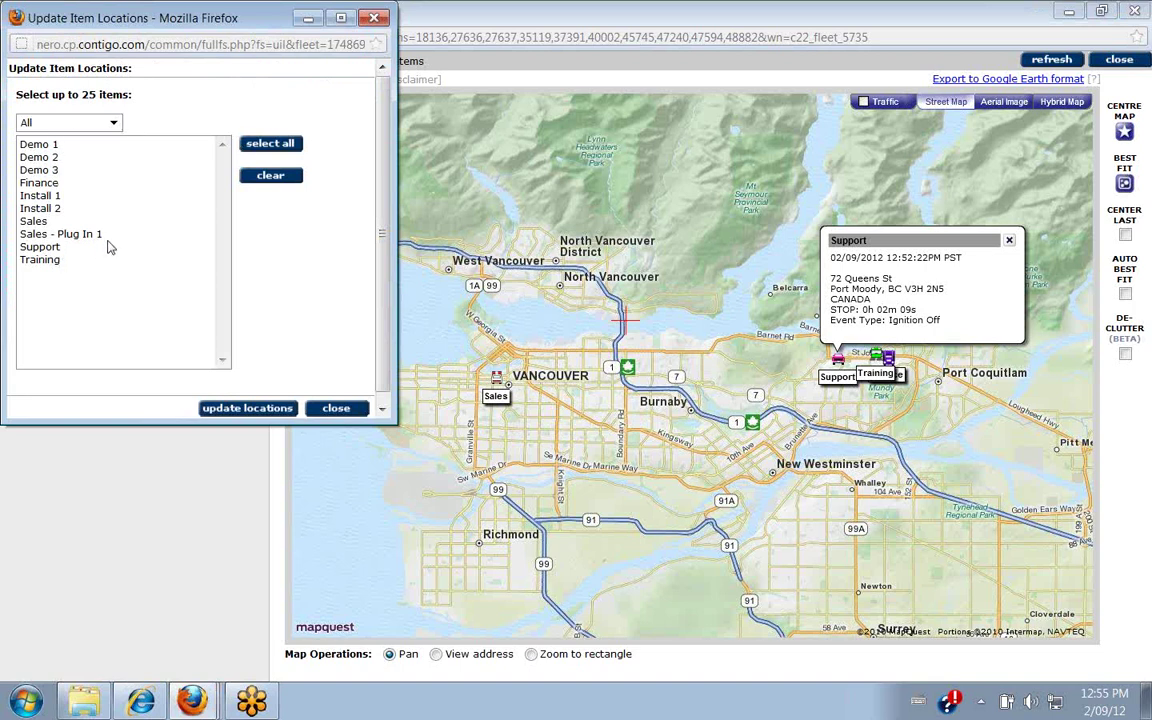
pyautogui.click(267, 146)
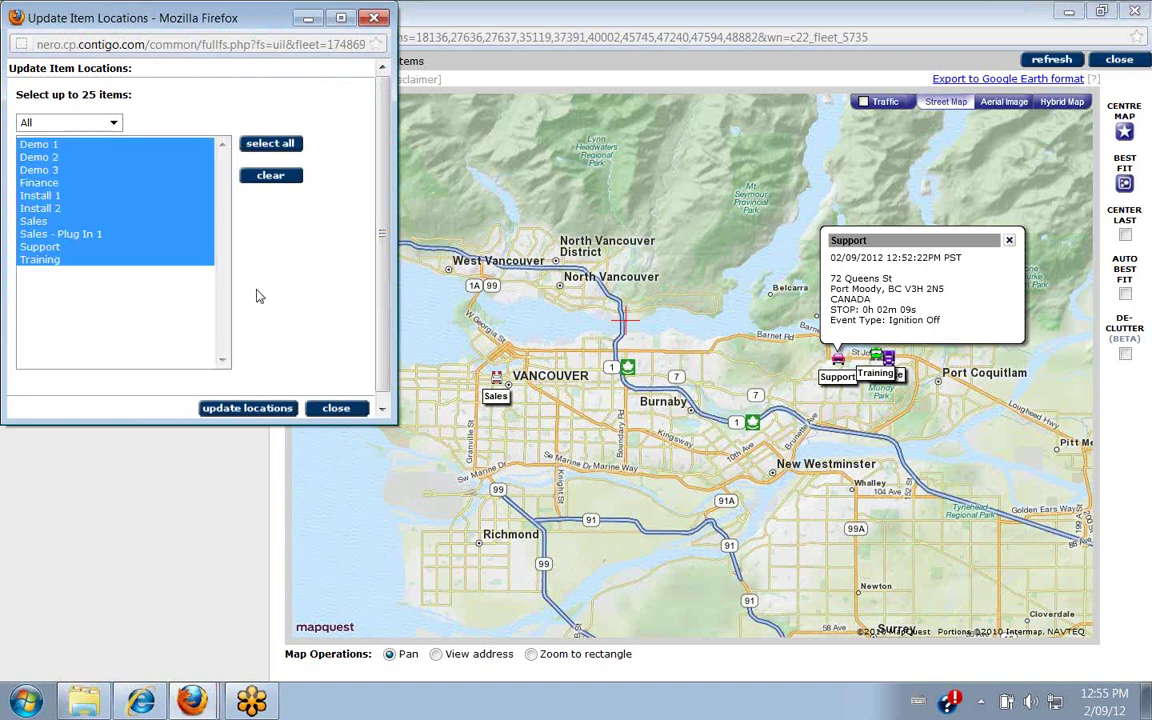
pyautogui.click(247, 408)
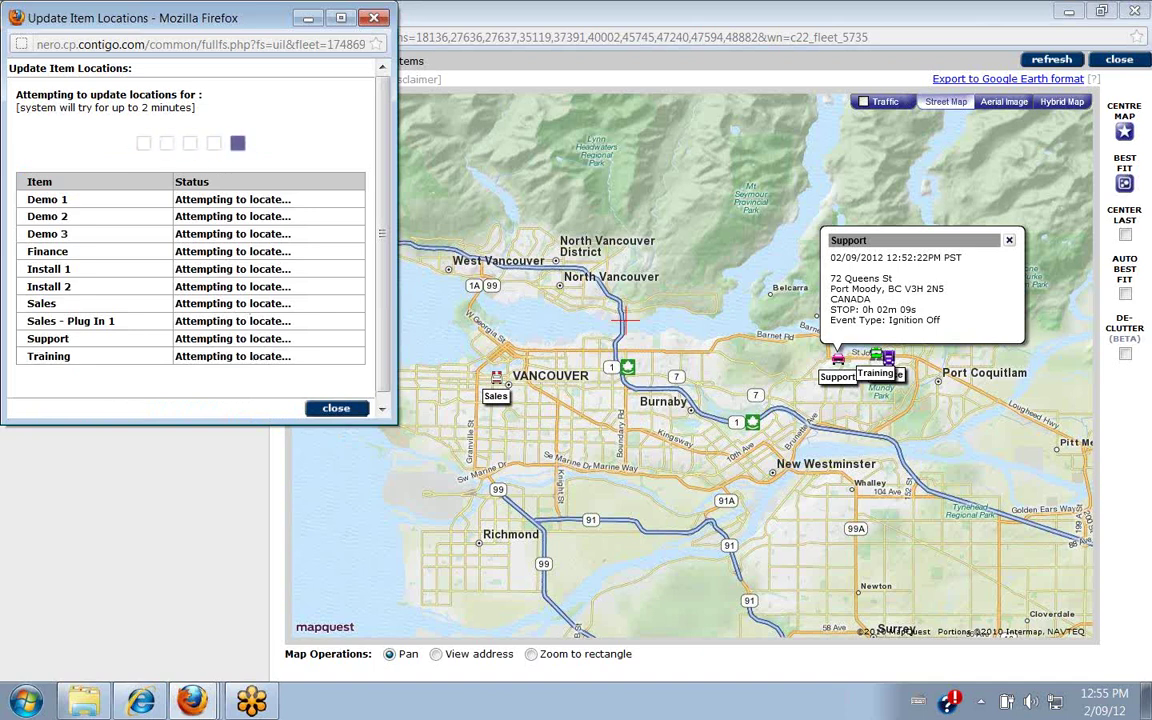
pyautogui.click(1008, 240)
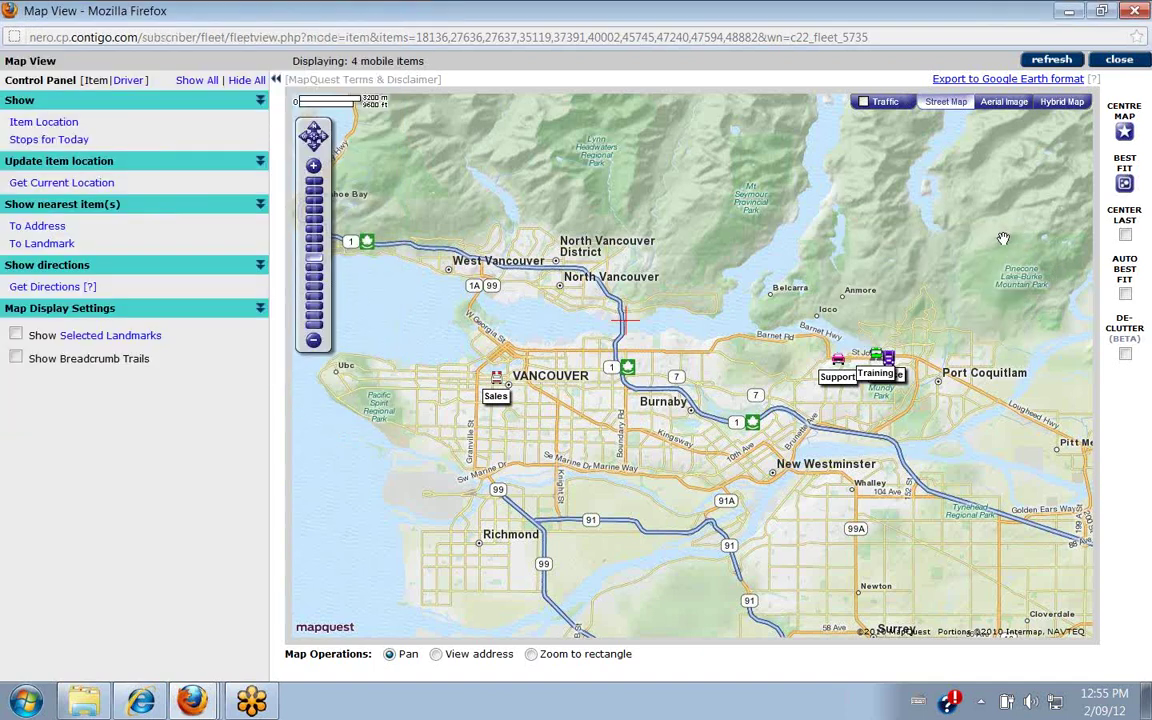
pyautogui.click(187, 705)
pyautogui.click(150, 659)
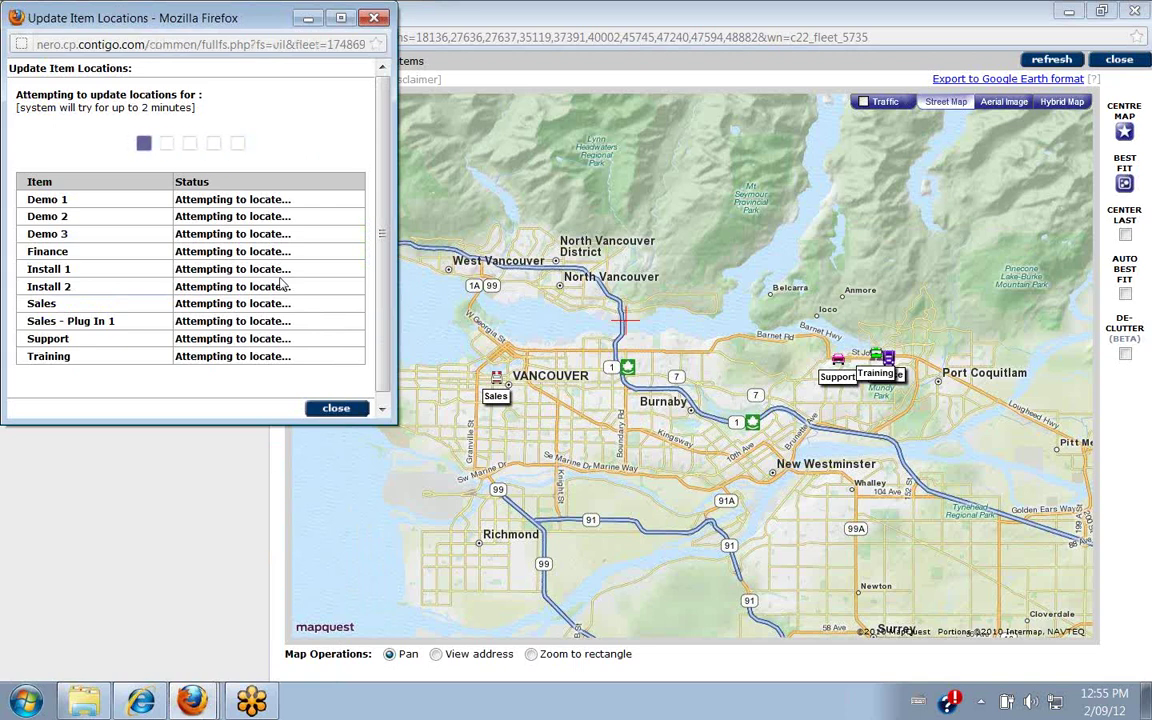
pyautogui.click(336, 409)
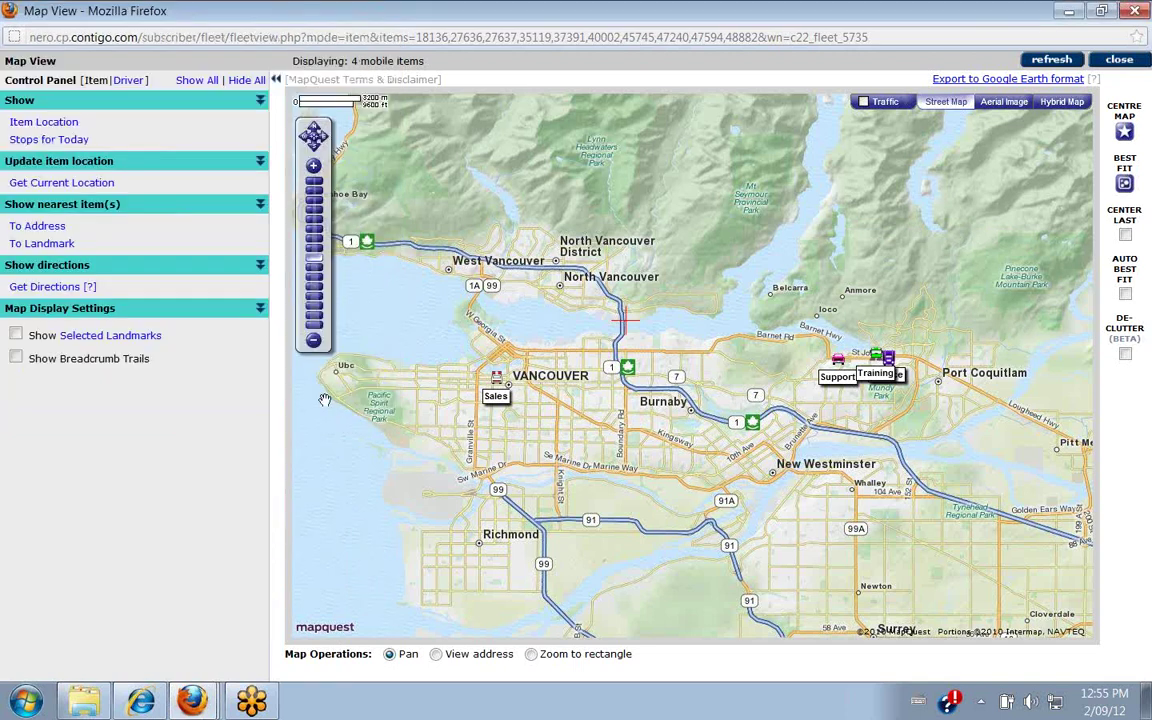
# - Show the last known location of all items on the map
pyautogui.click(44, 121)
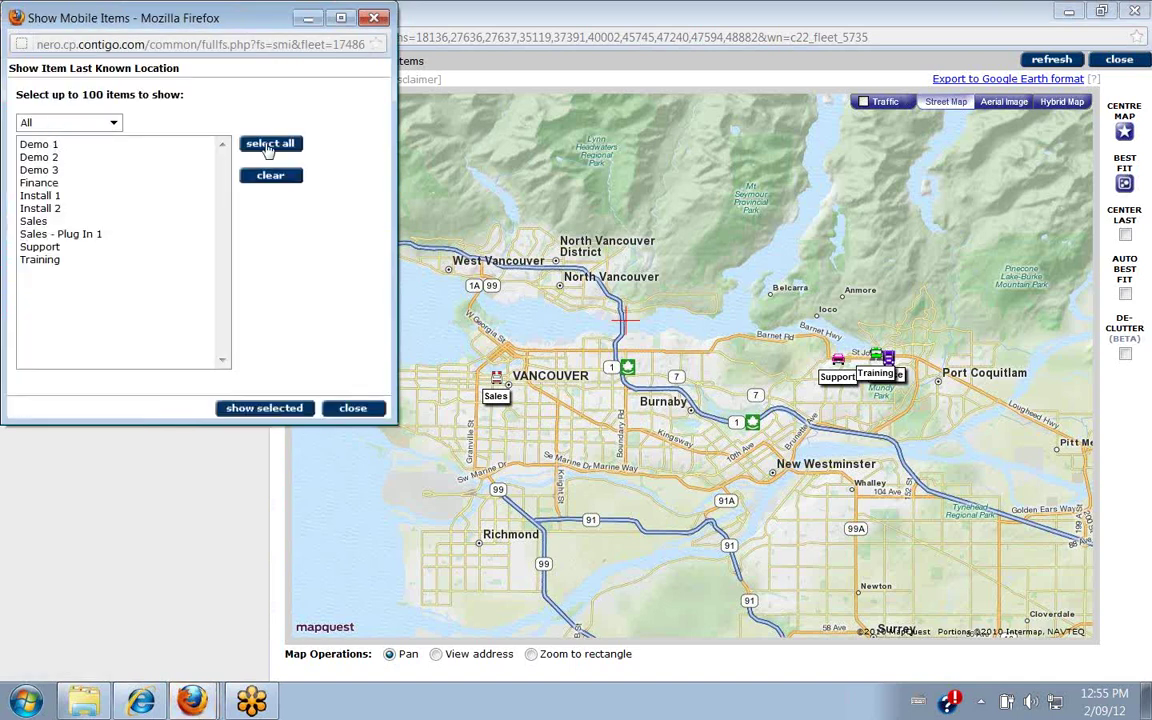
pyautogui.click(242, 143)
pyautogui.click(245, 409)
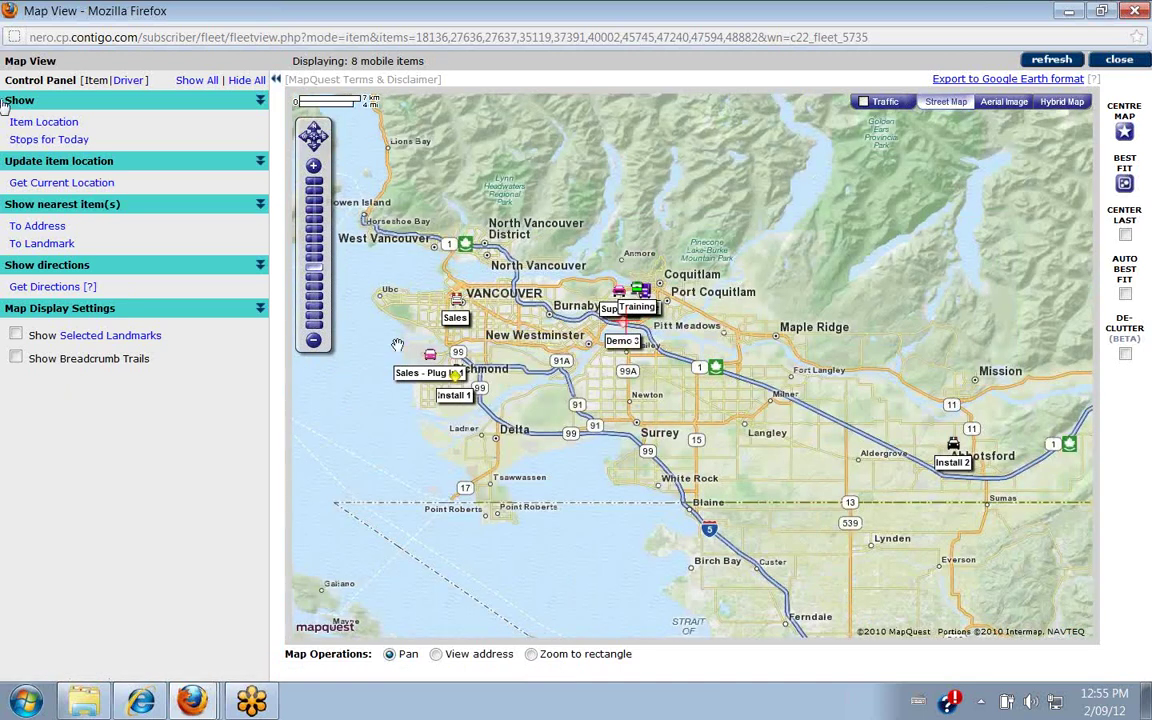
# - Show today's stops for the Install 2 vehicle on the map
pyautogui.click(44, 141)
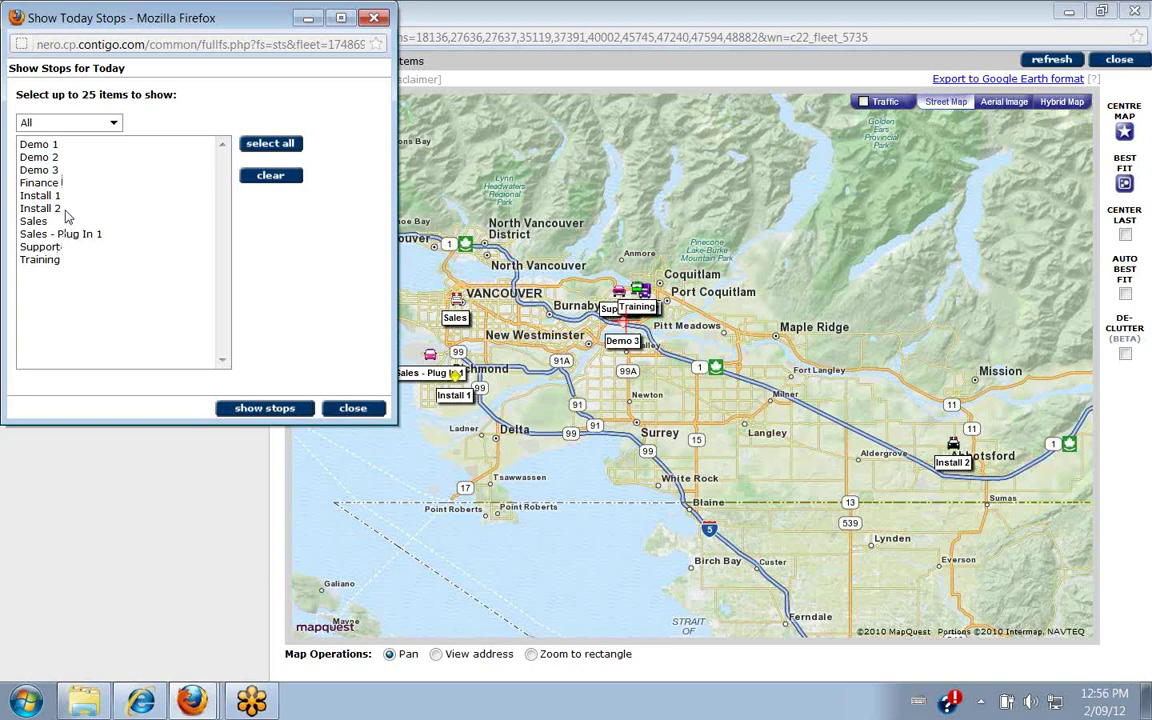
pyautogui.click(57, 209)
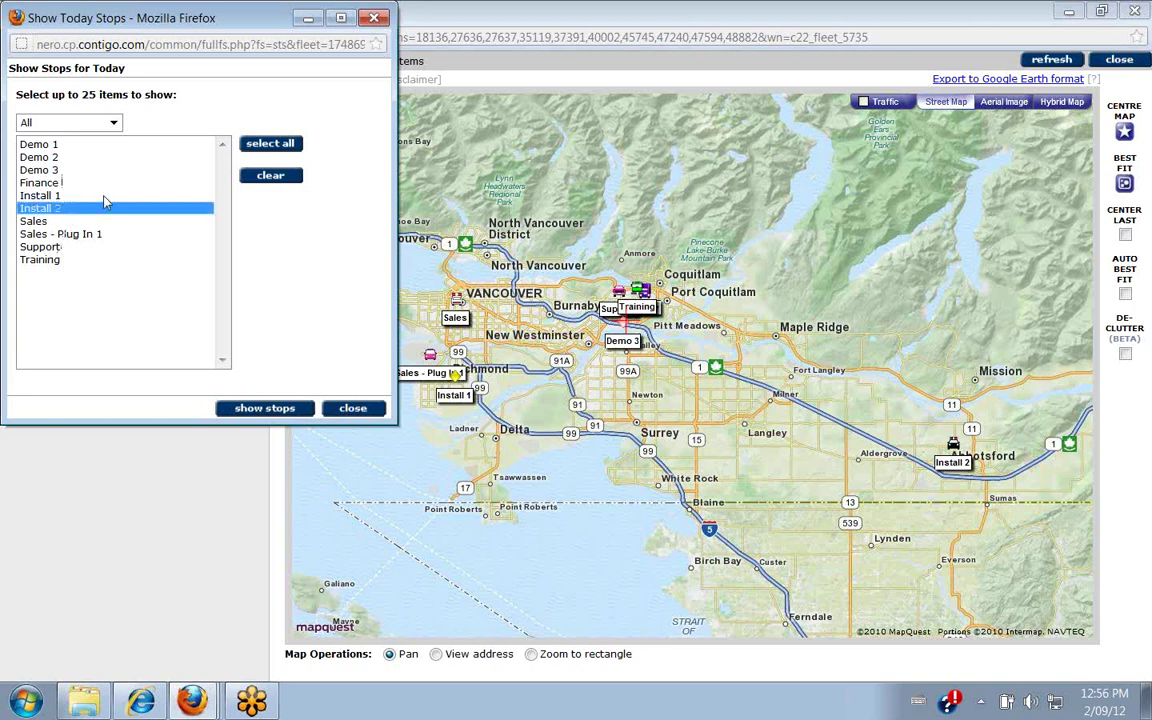
pyautogui.click(266, 410)
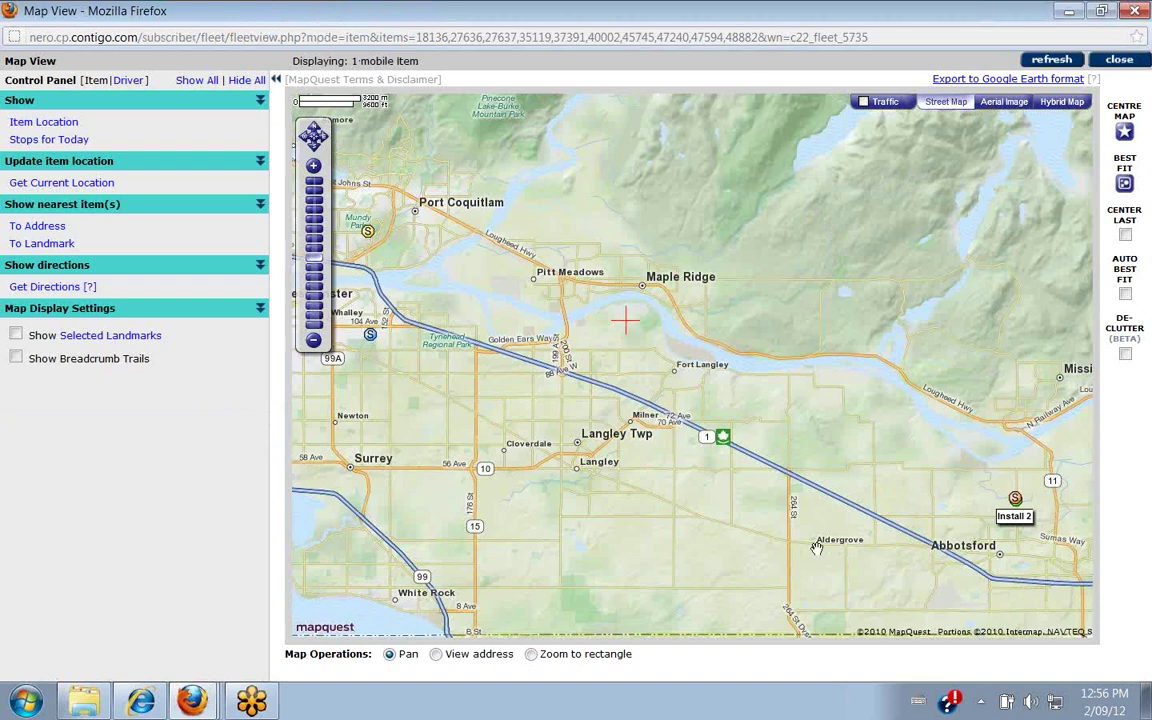
# - Examine the Install 2 vehicle's stop markers with map de-cluttering switched on and off again
pyautogui.moveTo(1015, 499)
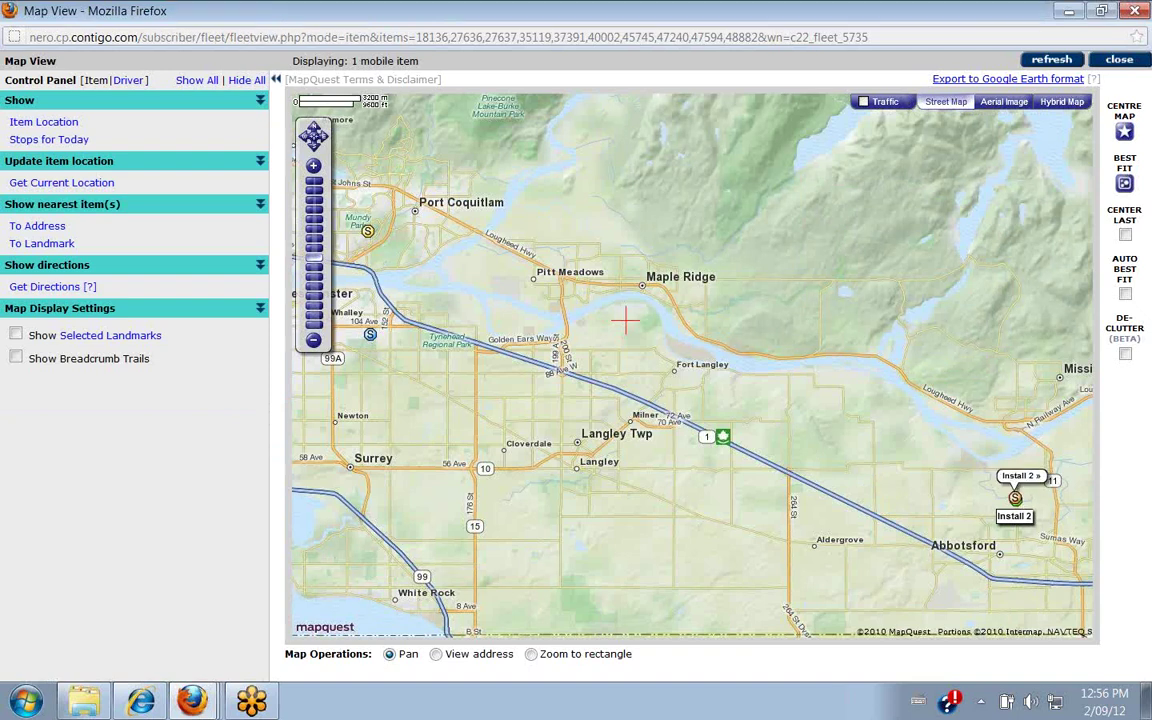
pyautogui.click(1126, 354)
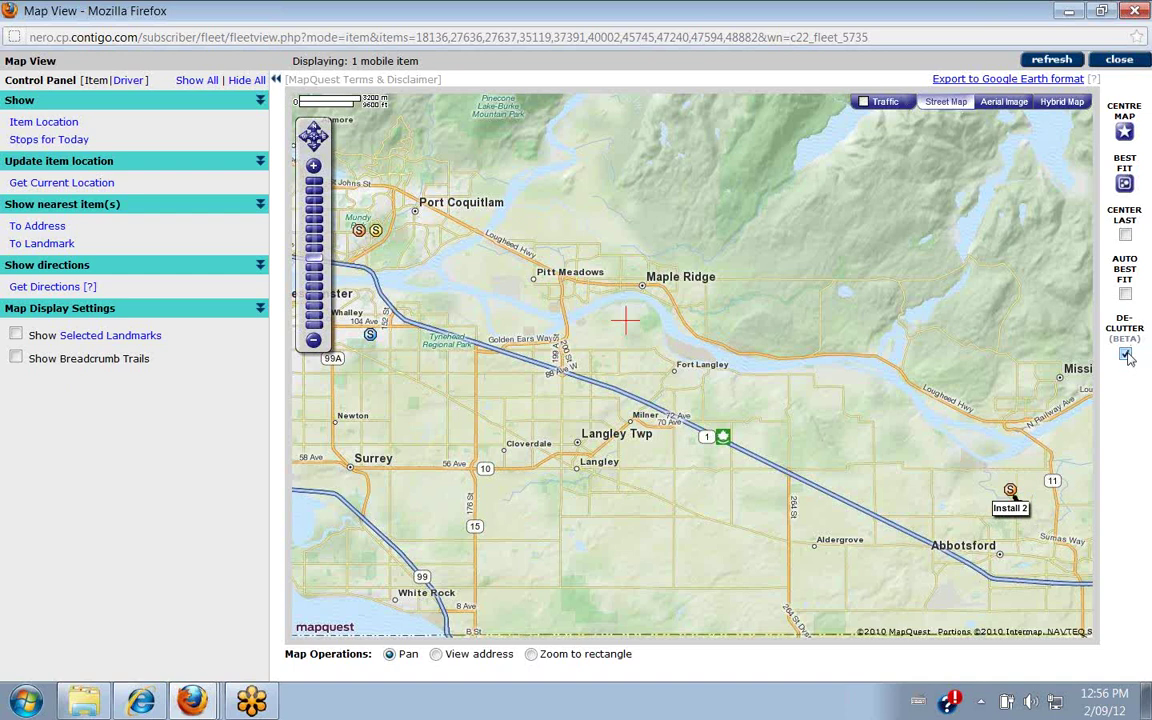
pyautogui.moveTo(1025, 508)
pyautogui.click(1125, 355)
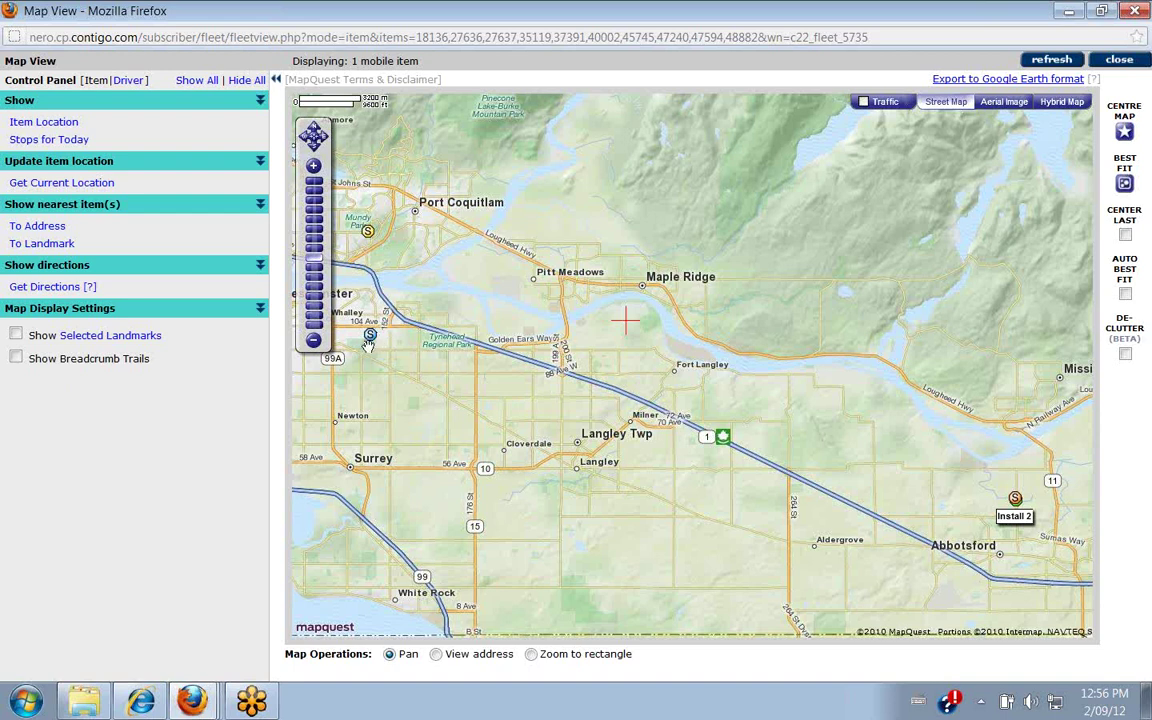
pyautogui.moveTo(370, 340)
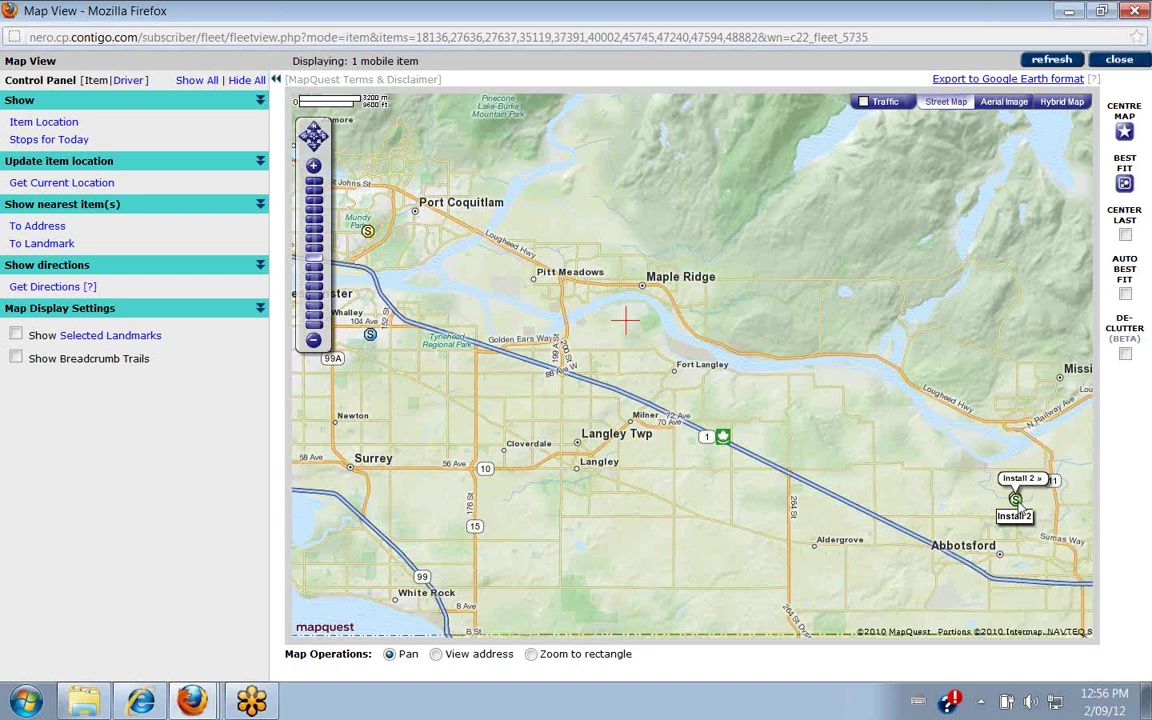
pyautogui.moveTo(370, 236)
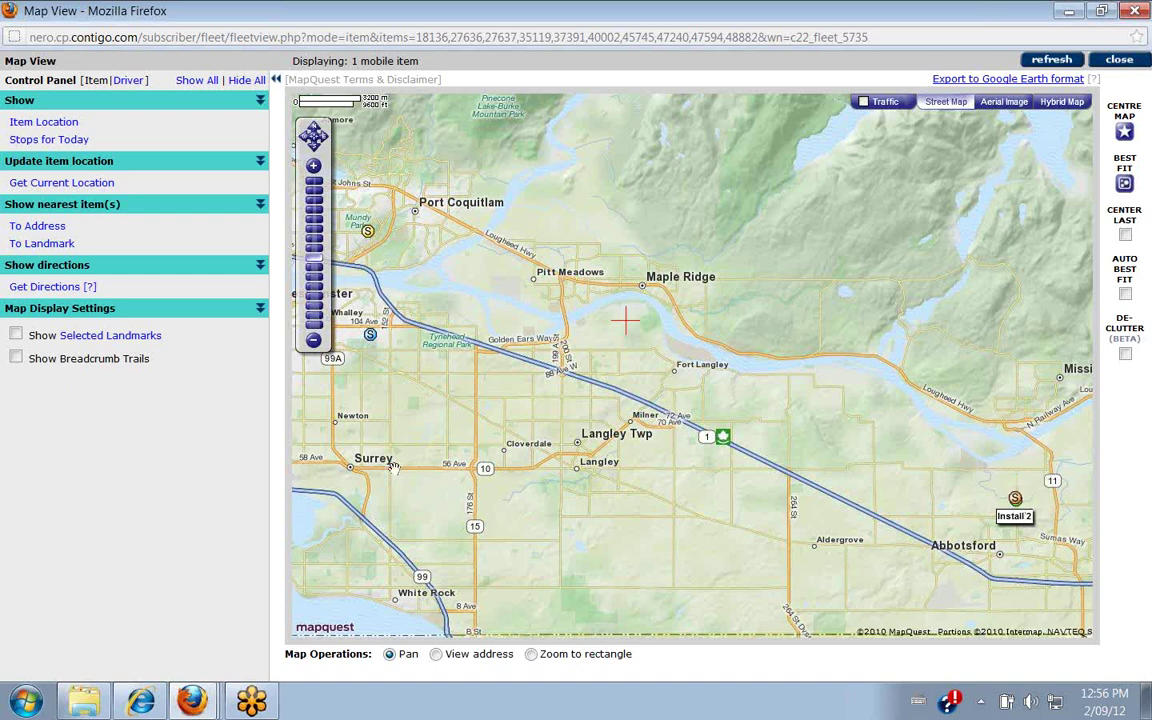
# - Examine the details of the Install 2 vehicle's stops near Whalley, Mundy Park and Abbotsford, closing each details balloon
pyautogui.click(371, 336)
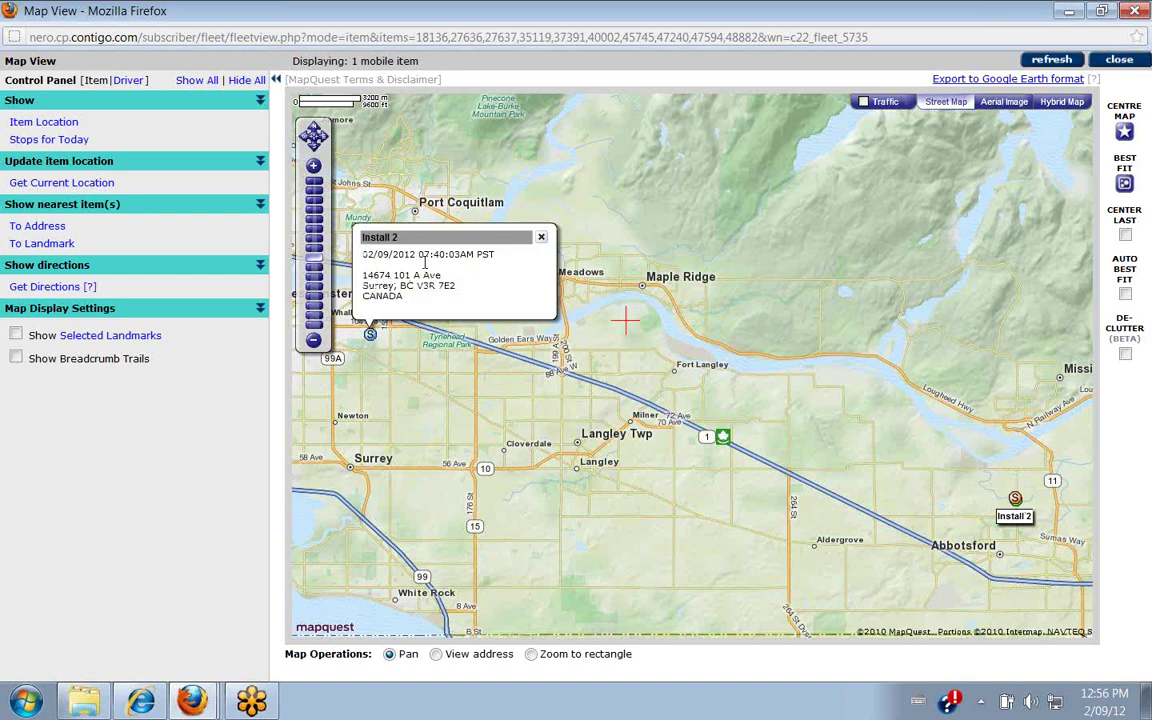
pyautogui.click(541, 238)
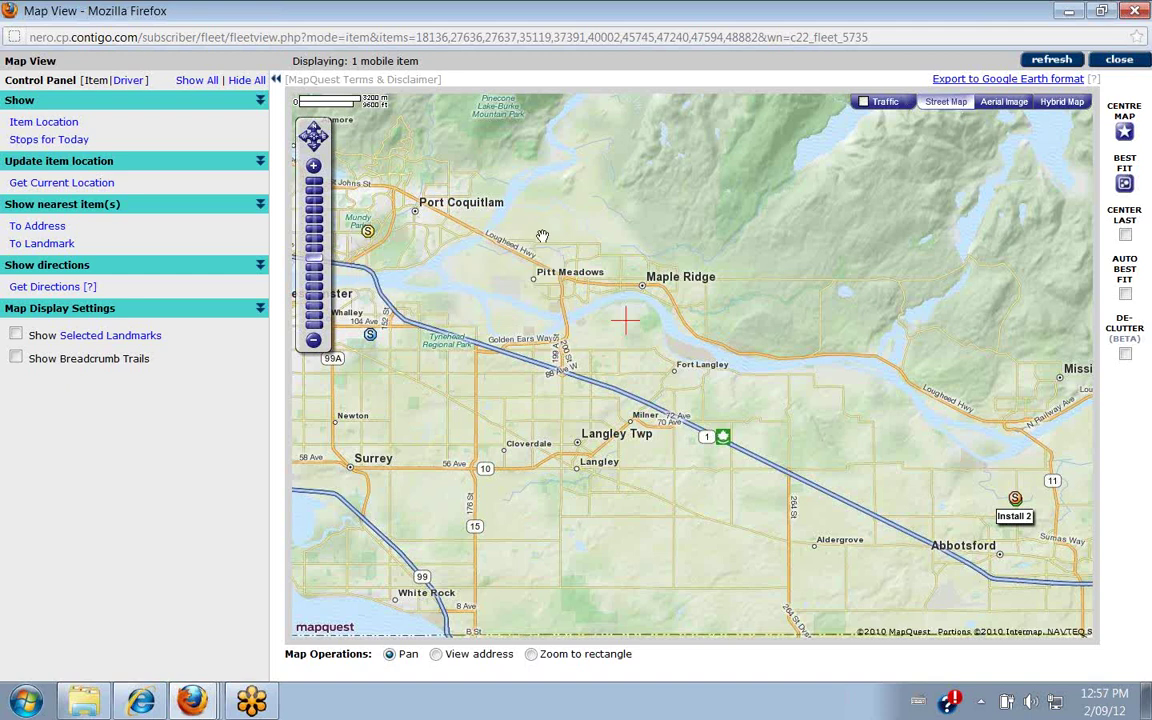
pyautogui.click(368, 234)
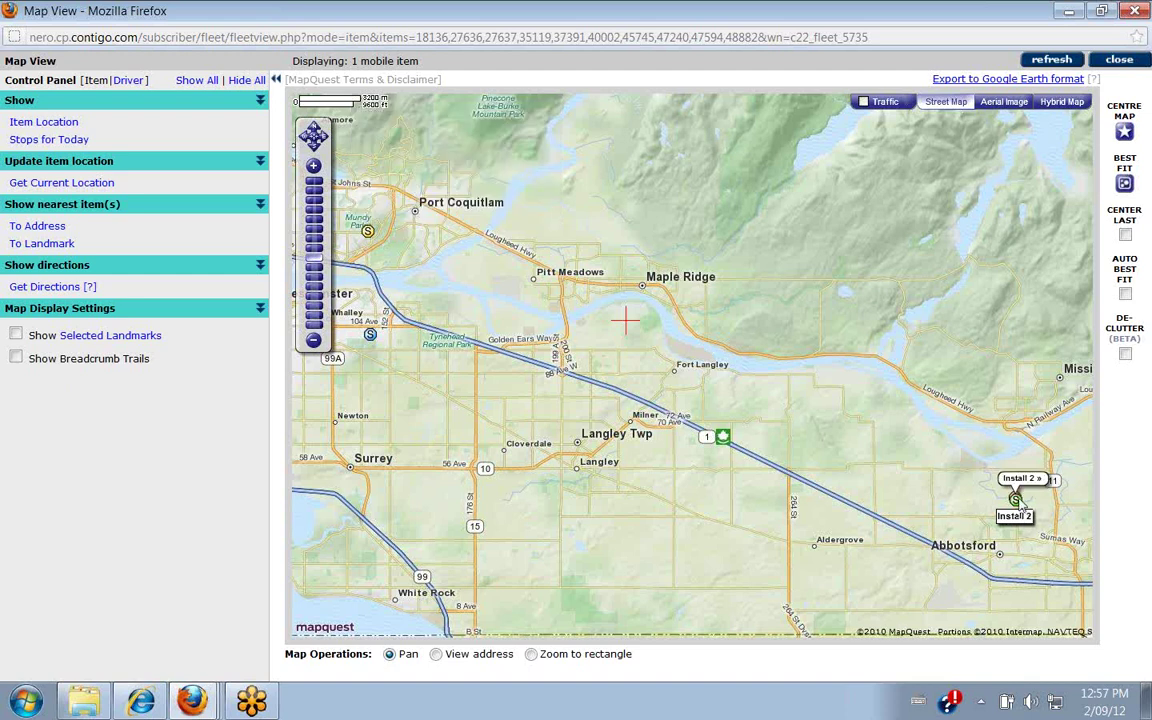
pyautogui.click(1017, 500)
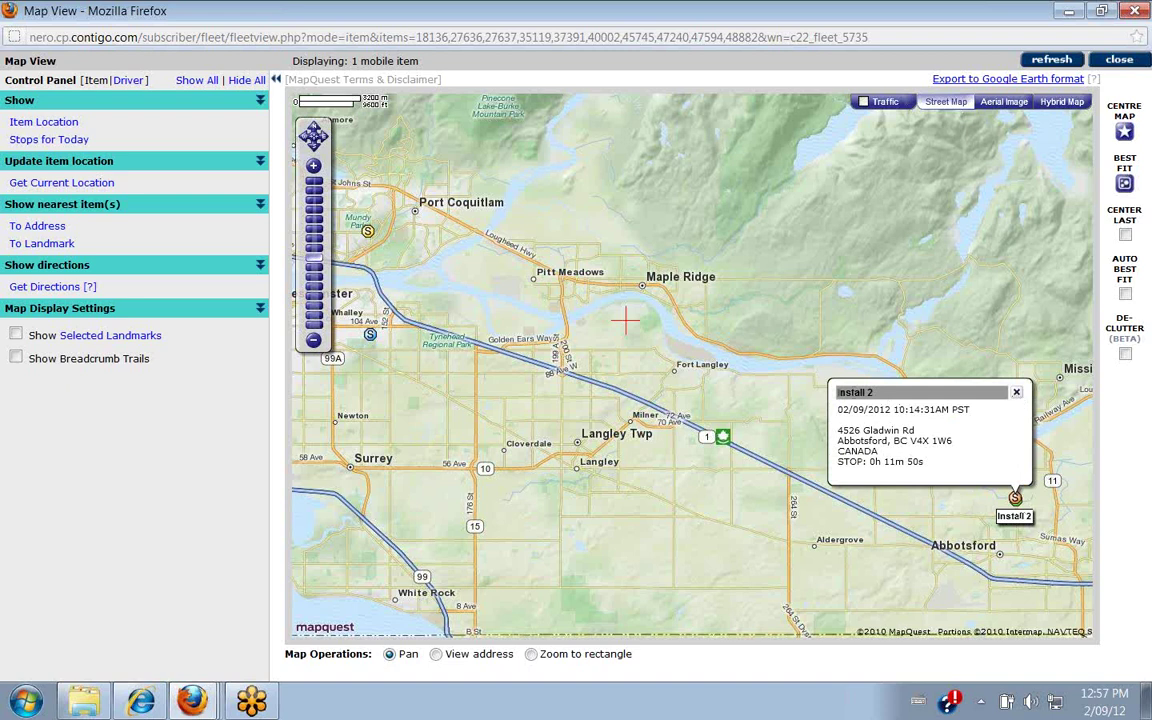
pyautogui.click(1016, 394)
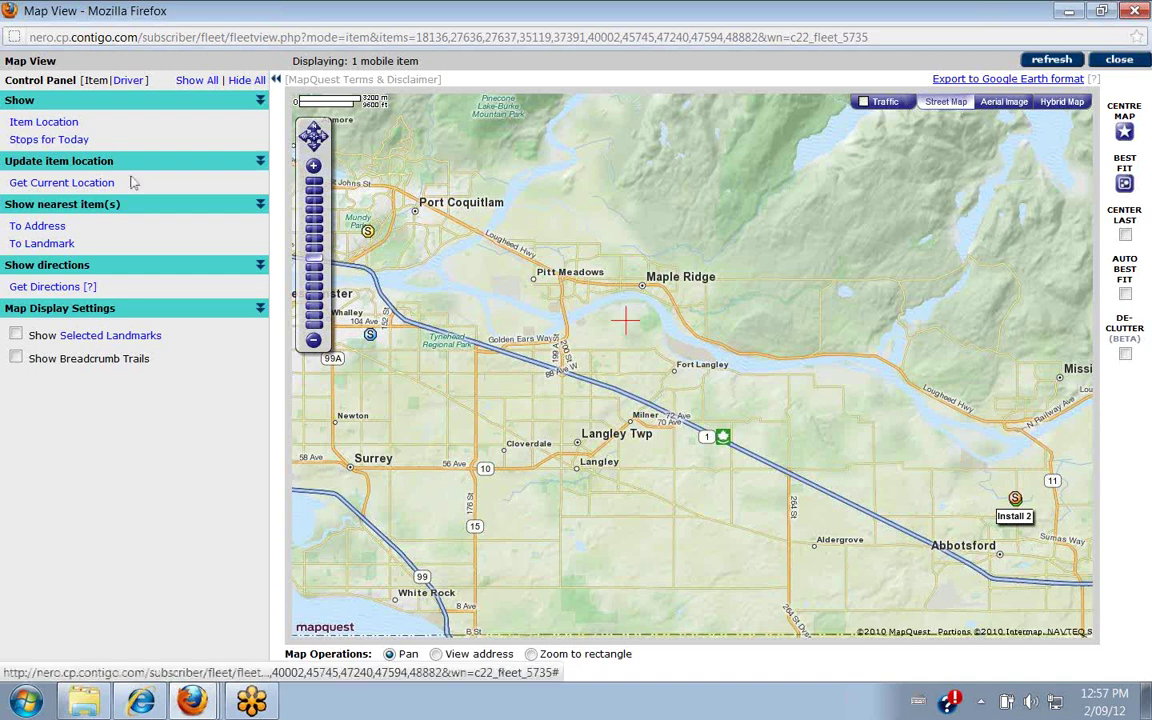
# - Show the last known location of all mobile items on the map again
pyautogui.click(64, 122)
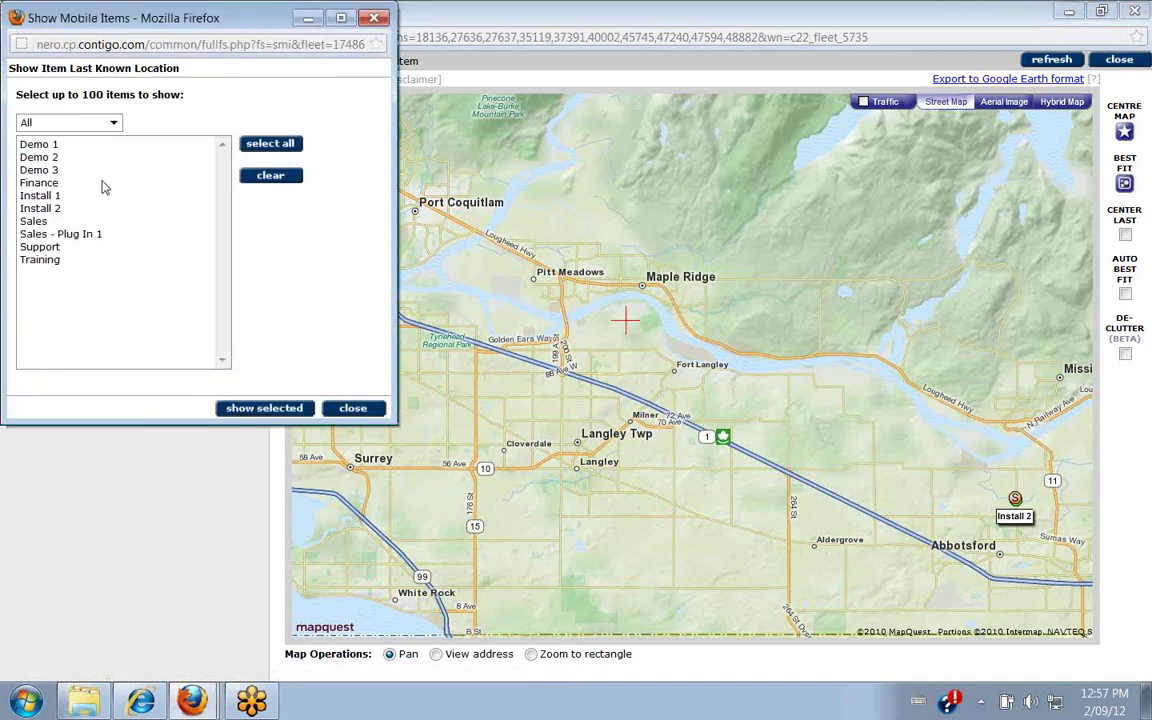
pyautogui.click(258, 146)
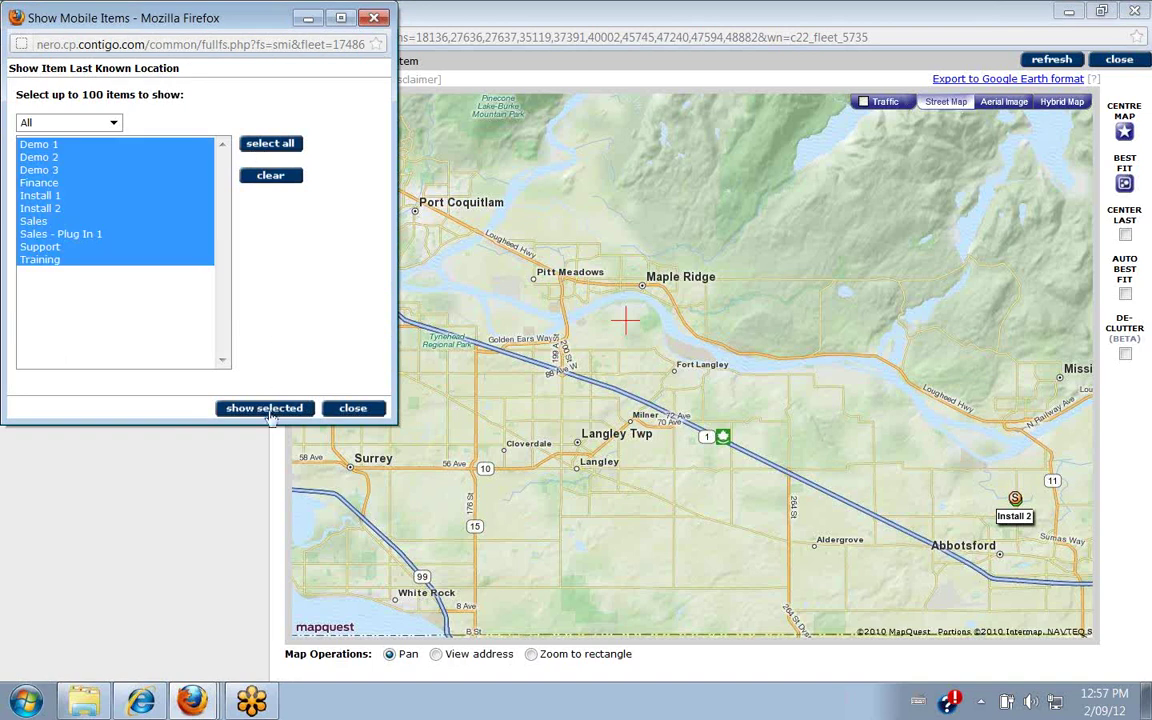
pyautogui.click(264, 408)
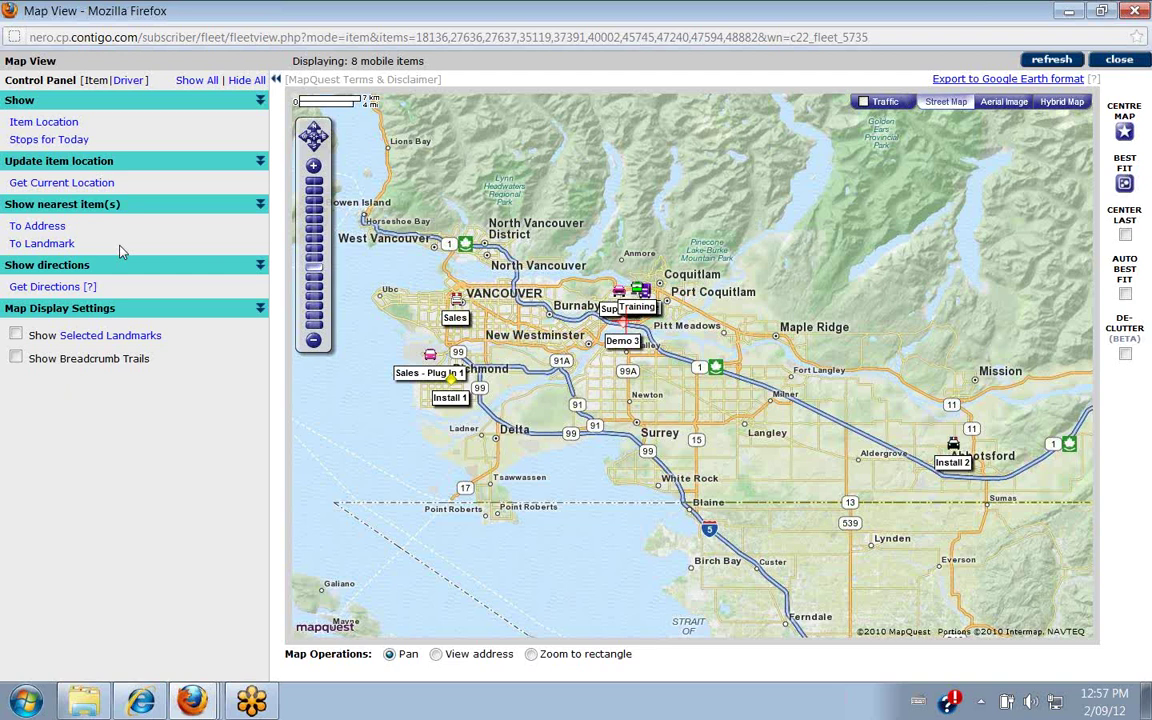
# - Show the vehicles nearest to the Bobcat Country Inc landmark within 10 kms
pyautogui.click(42, 244)
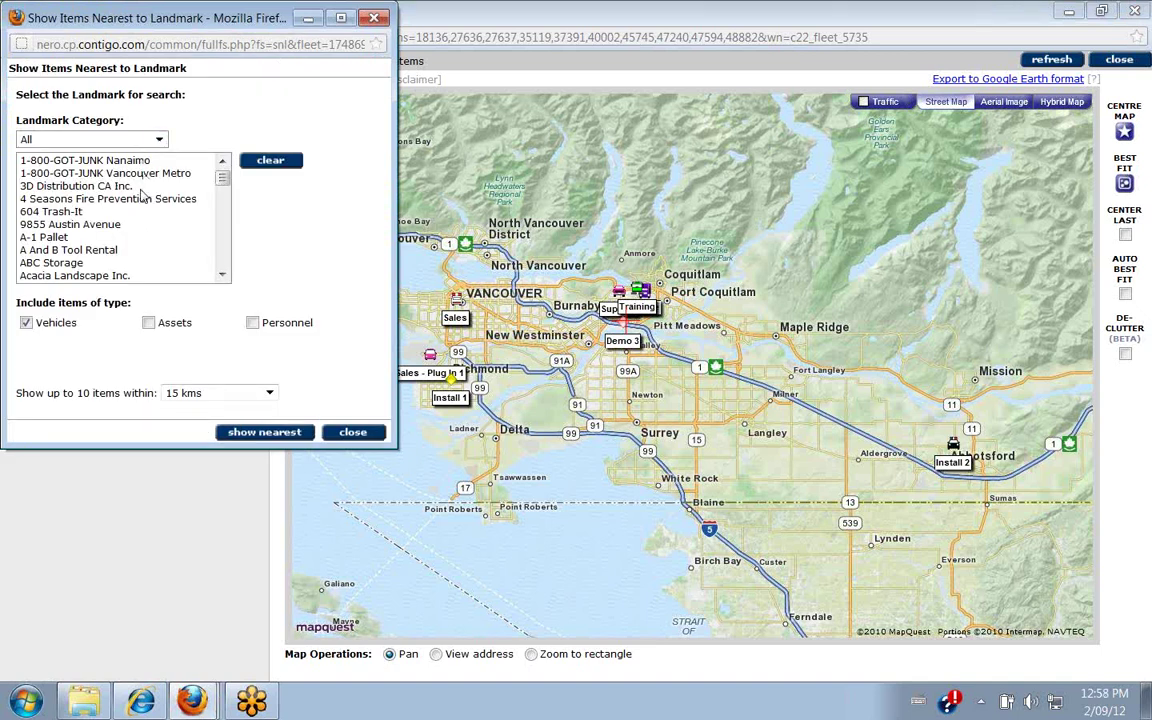
pyautogui.scroll(-4, 141, 199)
pyautogui.scroll(-3, 141, 199)
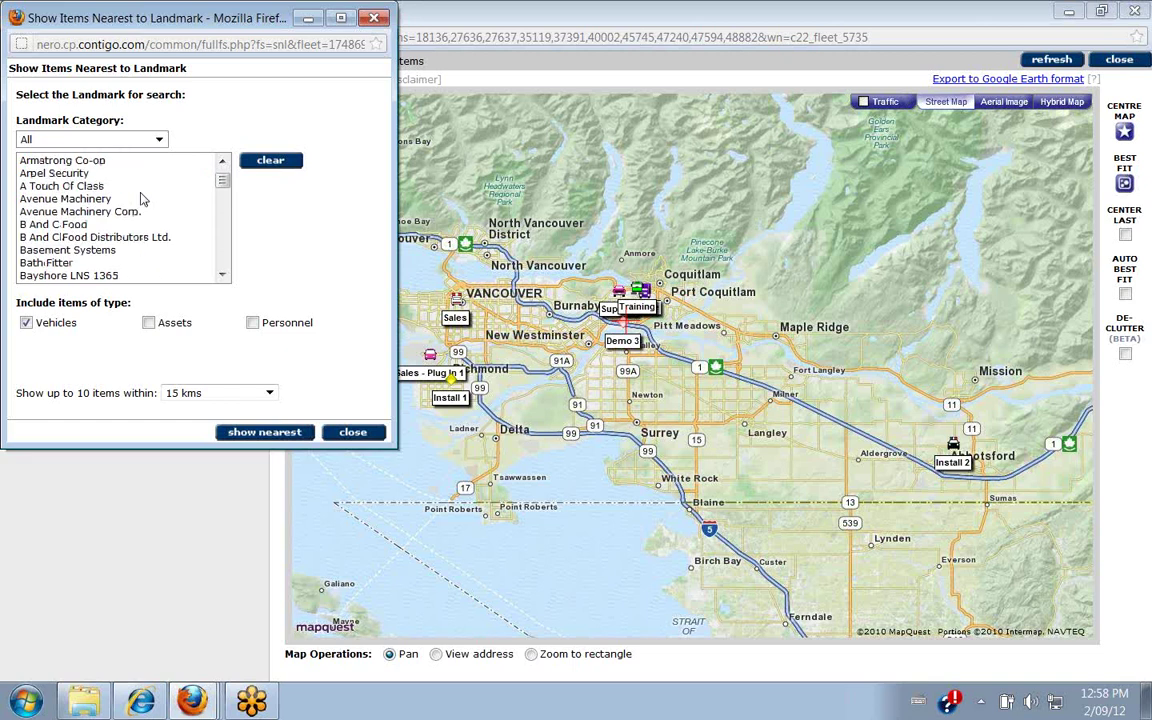
pyautogui.scroll(-2, 141, 199)
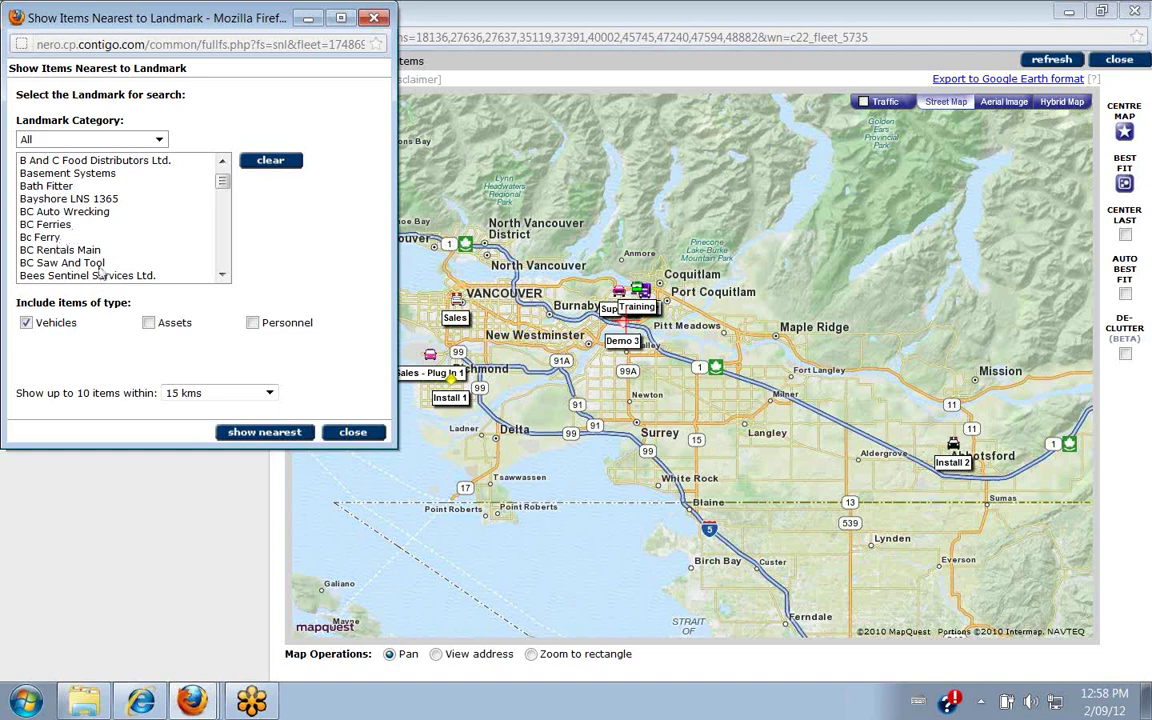
pyautogui.scroll(-3, 100, 268)
pyautogui.click(80, 237)
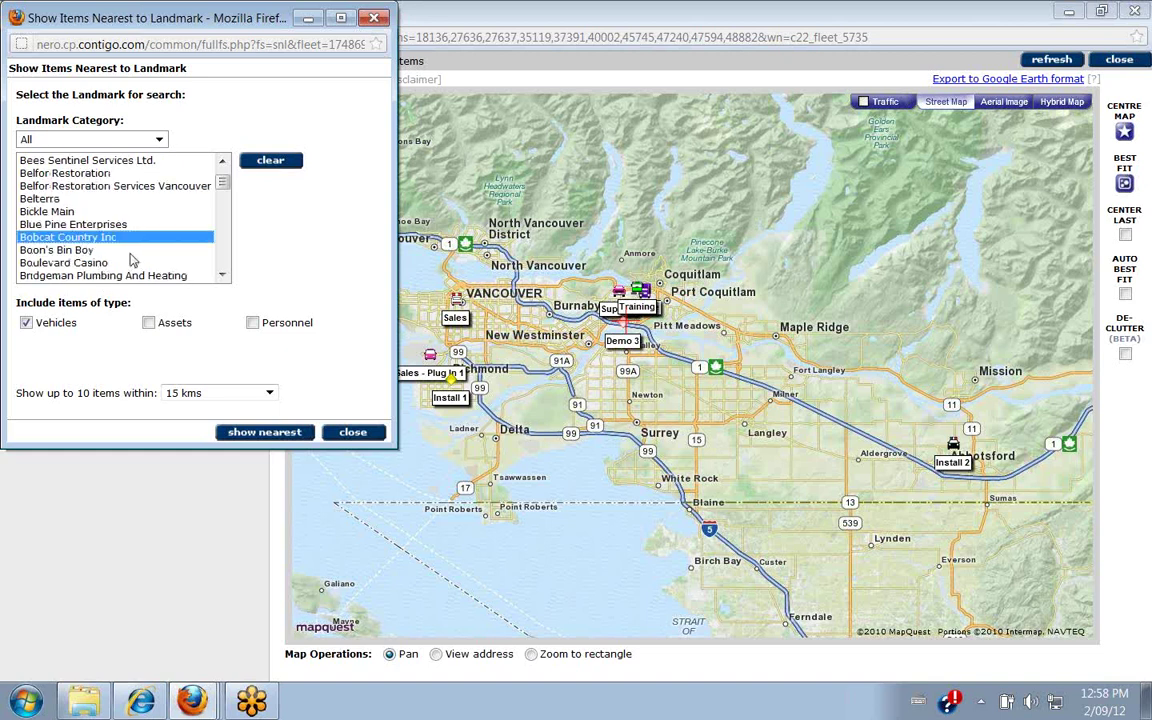
pyautogui.click(270, 395)
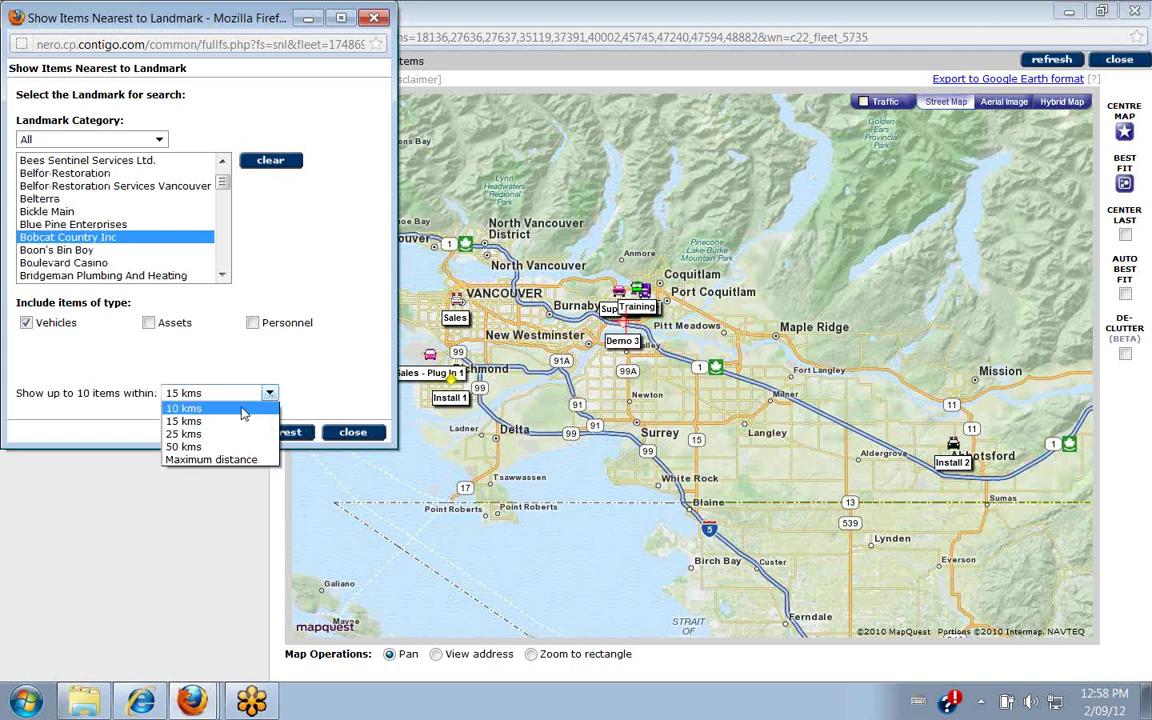
pyautogui.click(184, 408)
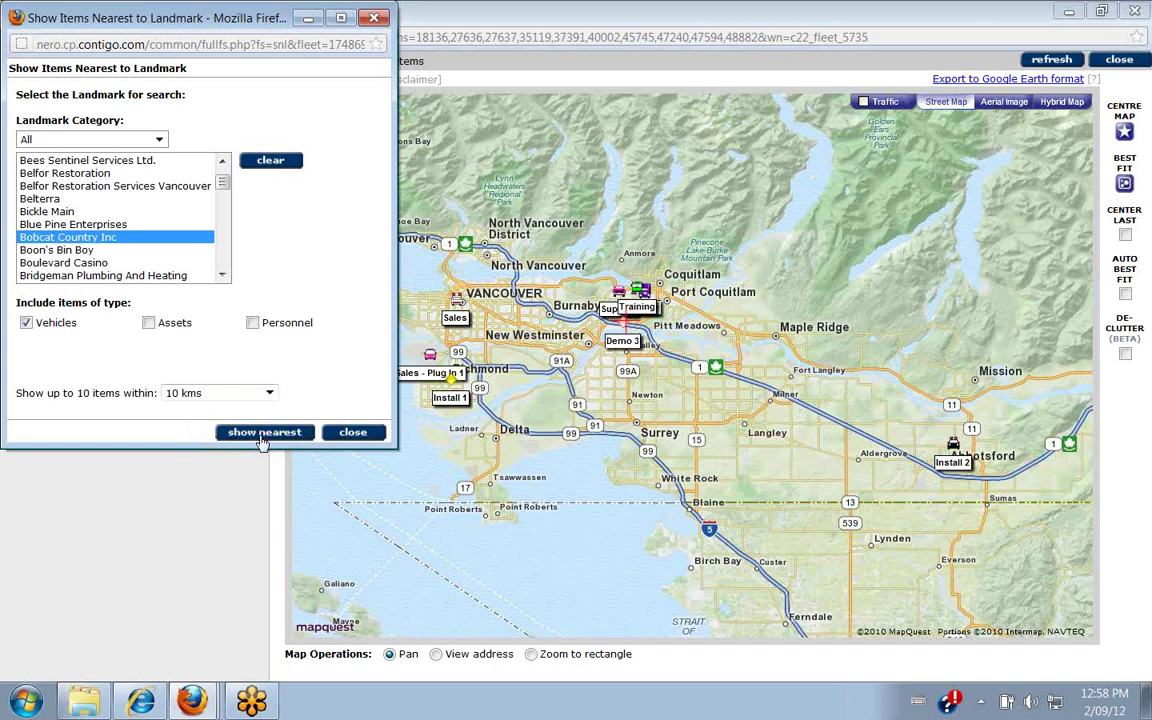
pyautogui.click(260, 438)
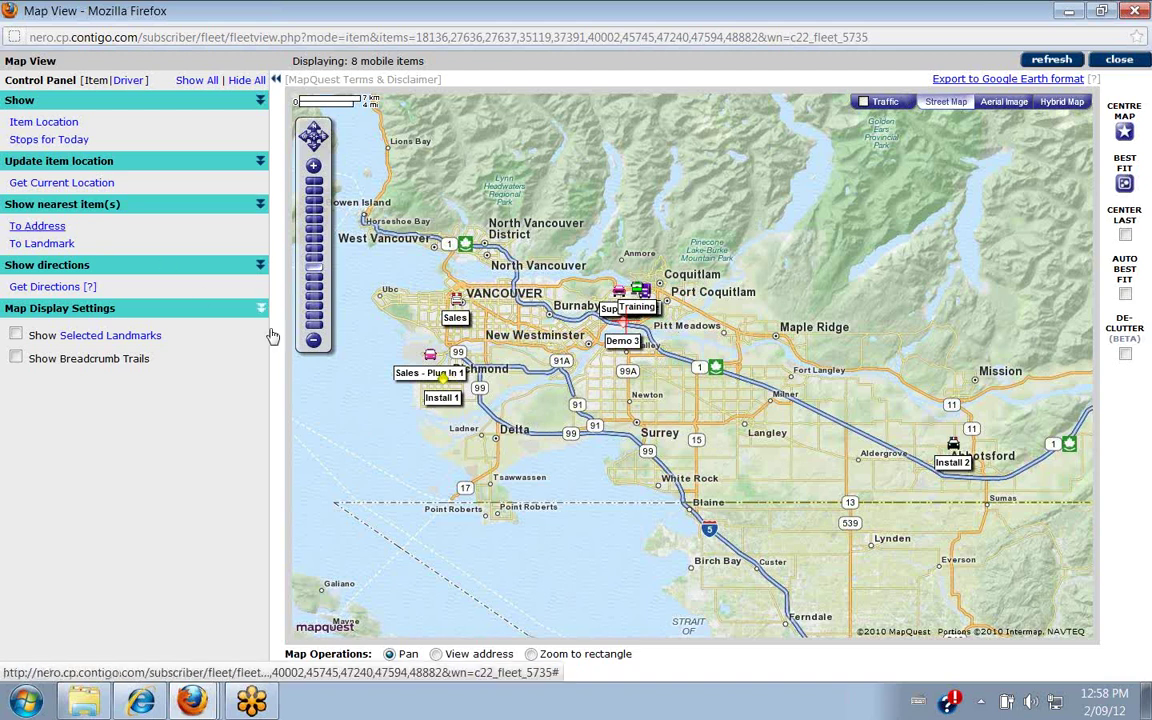
# - Examine the details of the Bobcat Country Inc landmark and the nearby Install 2 vehicle on the map
pyautogui.scroll(4, 461, 468)
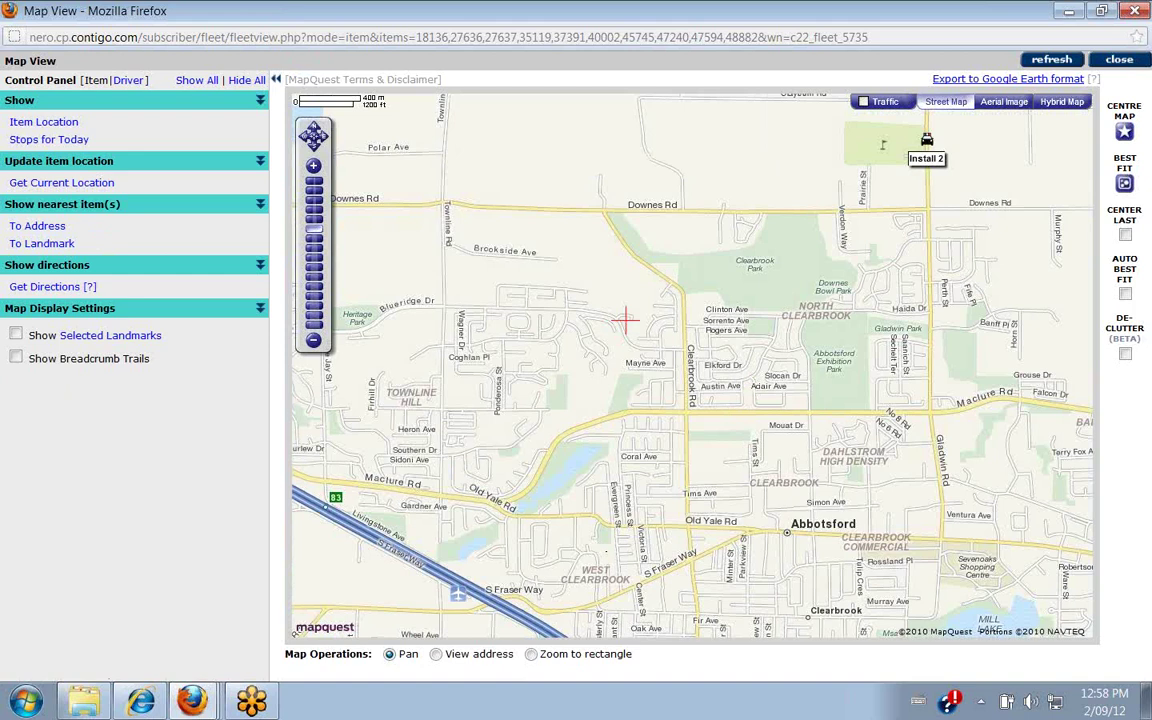
pyautogui.click(314, 342)
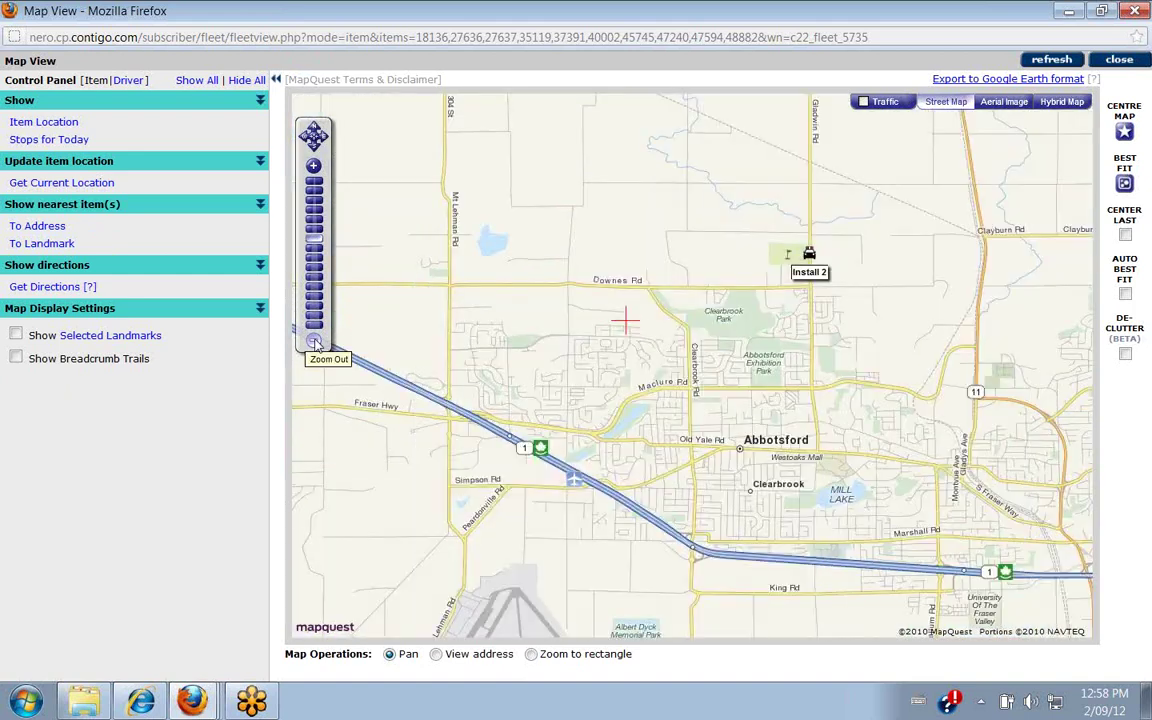
pyautogui.click(314, 342)
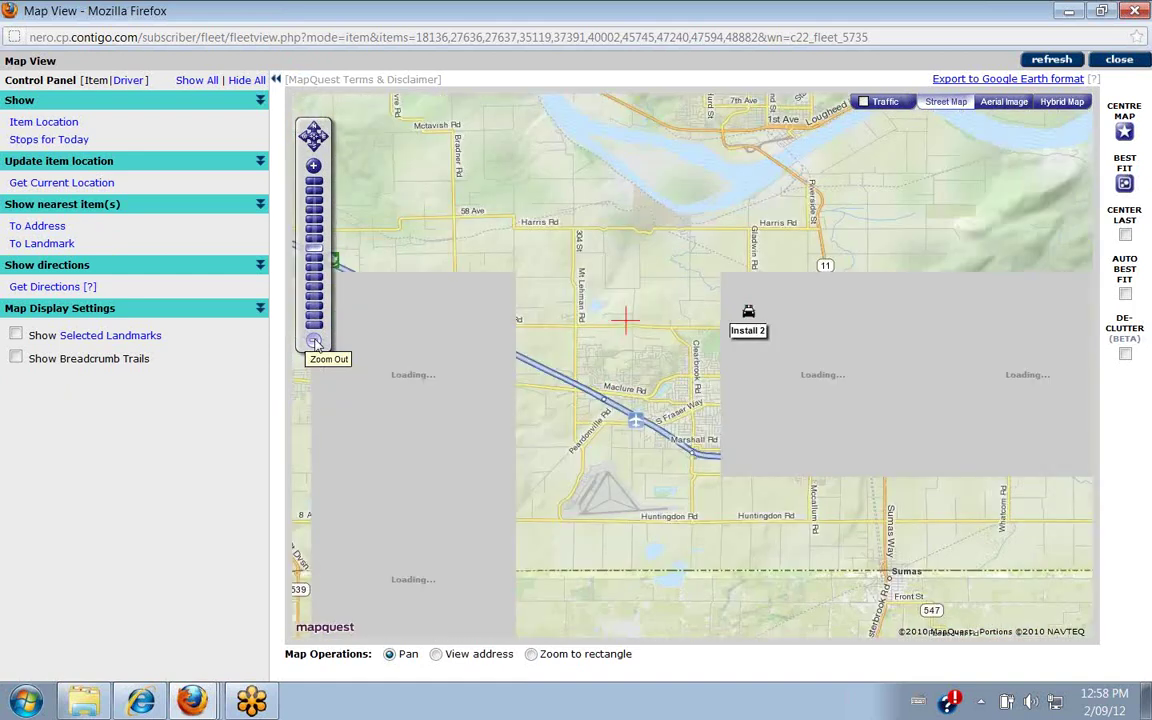
pyautogui.moveTo(636, 426)
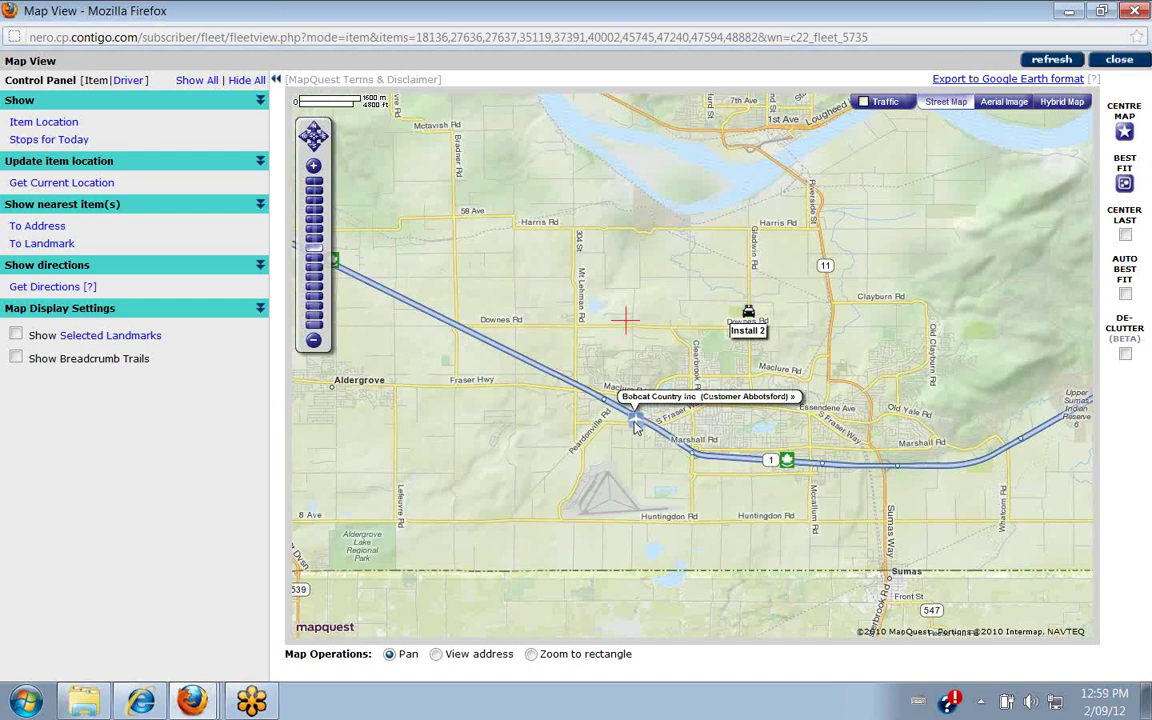
pyautogui.click(636, 426)
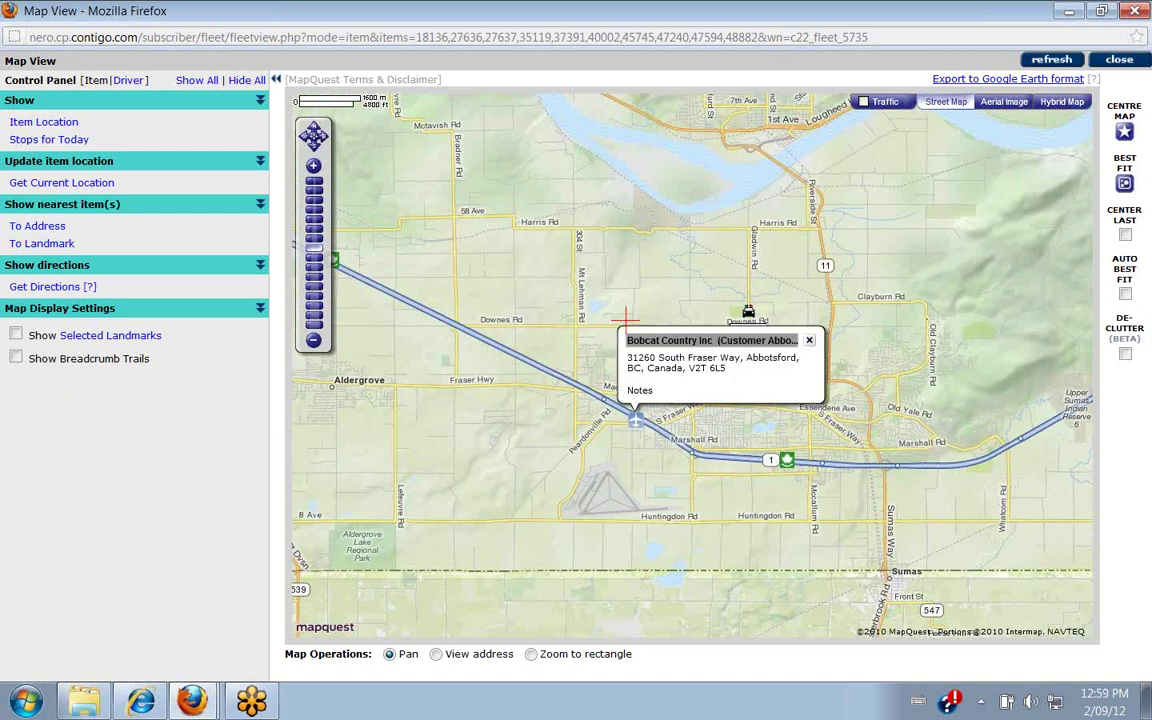
pyautogui.click(809, 340)
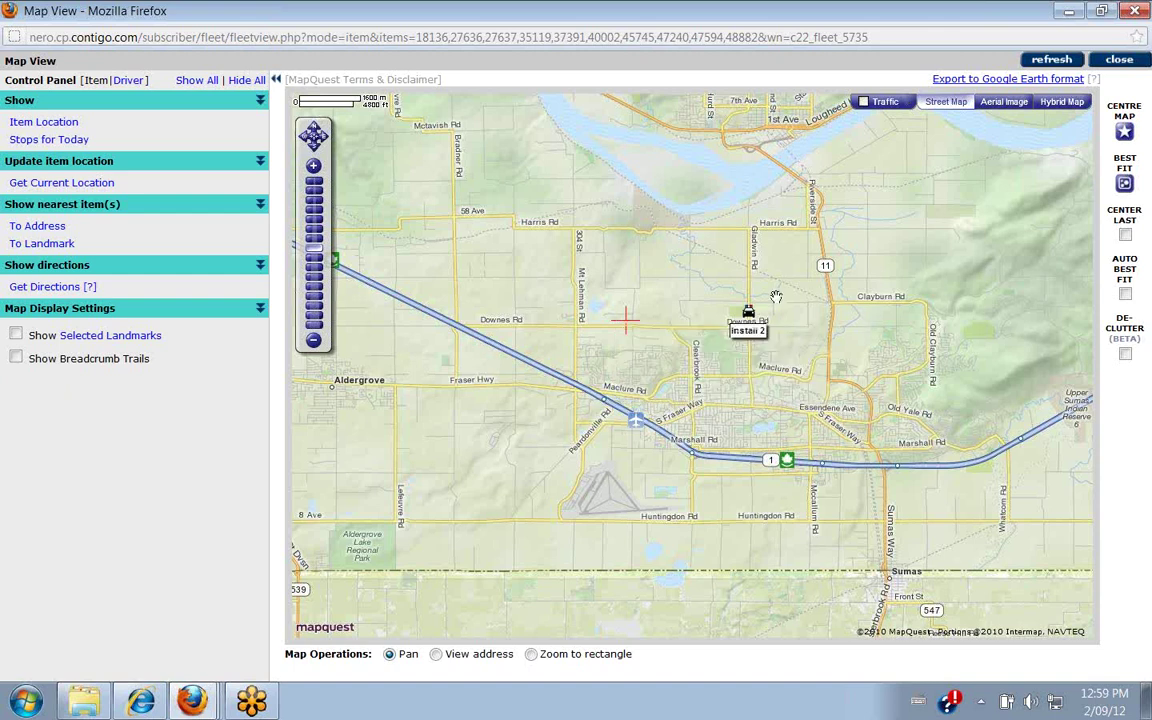
pyautogui.click(749, 334)
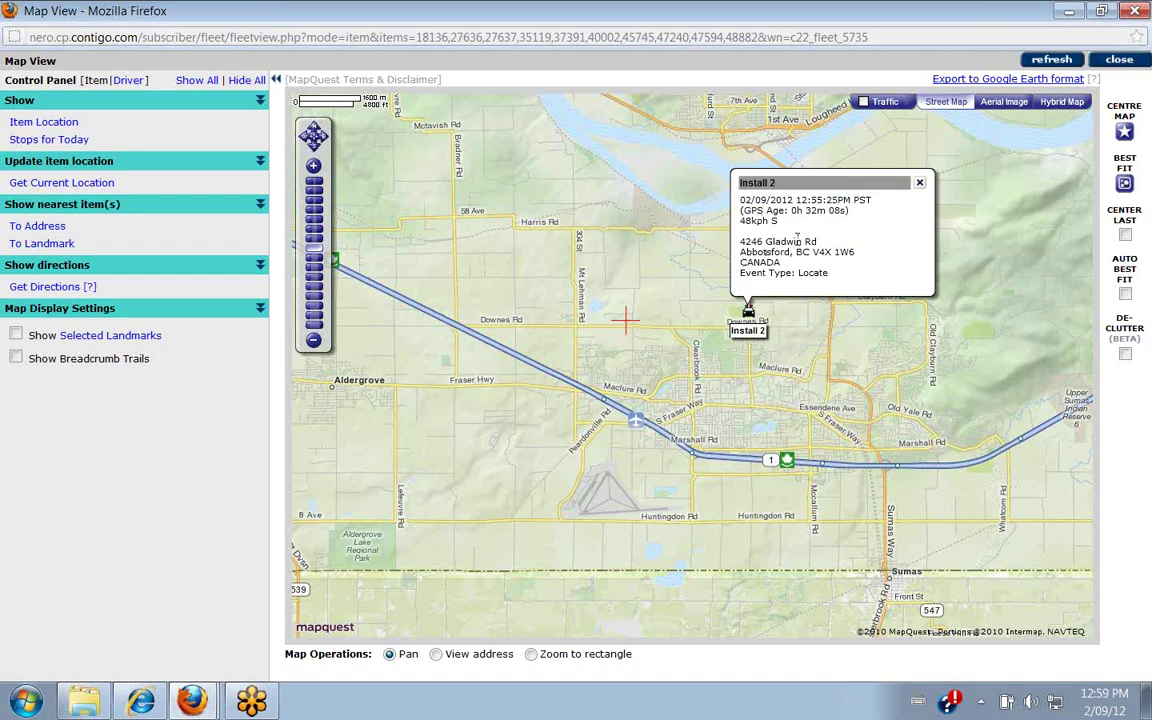
pyautogui.click(919, 187)
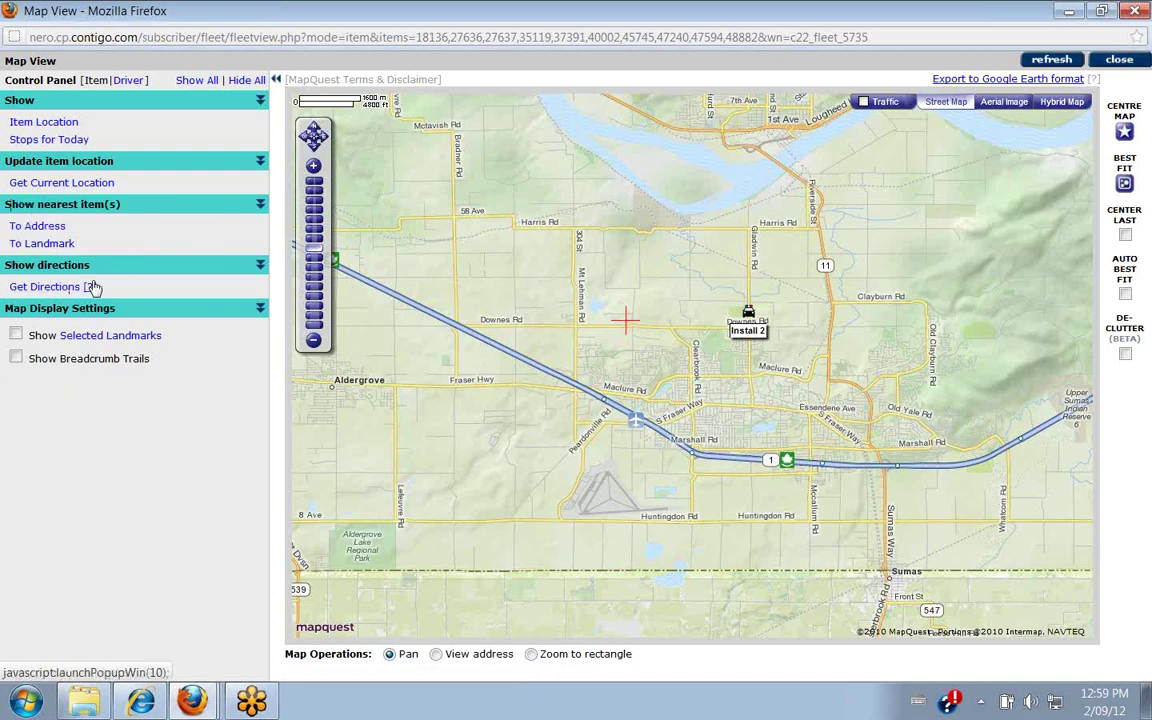
# - Start a driving directions request with the Training vehicle's location as the start point
pyautogui.moveTo(69, 291)
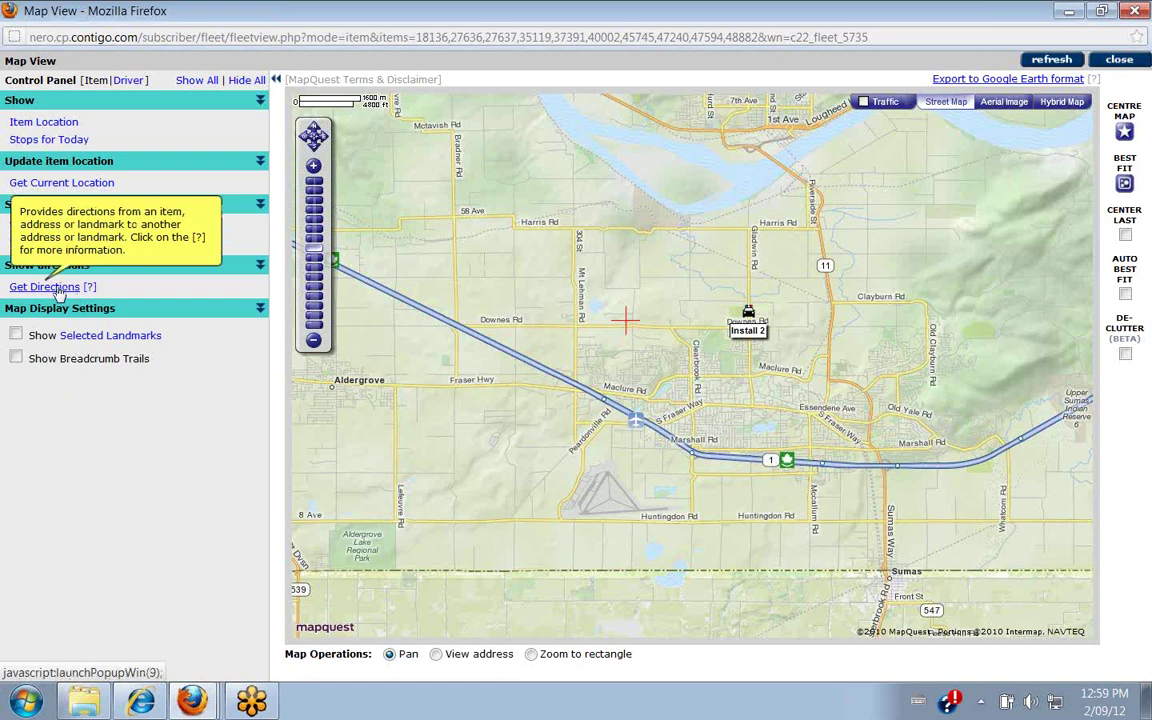
pyautogui.click(58, 288)
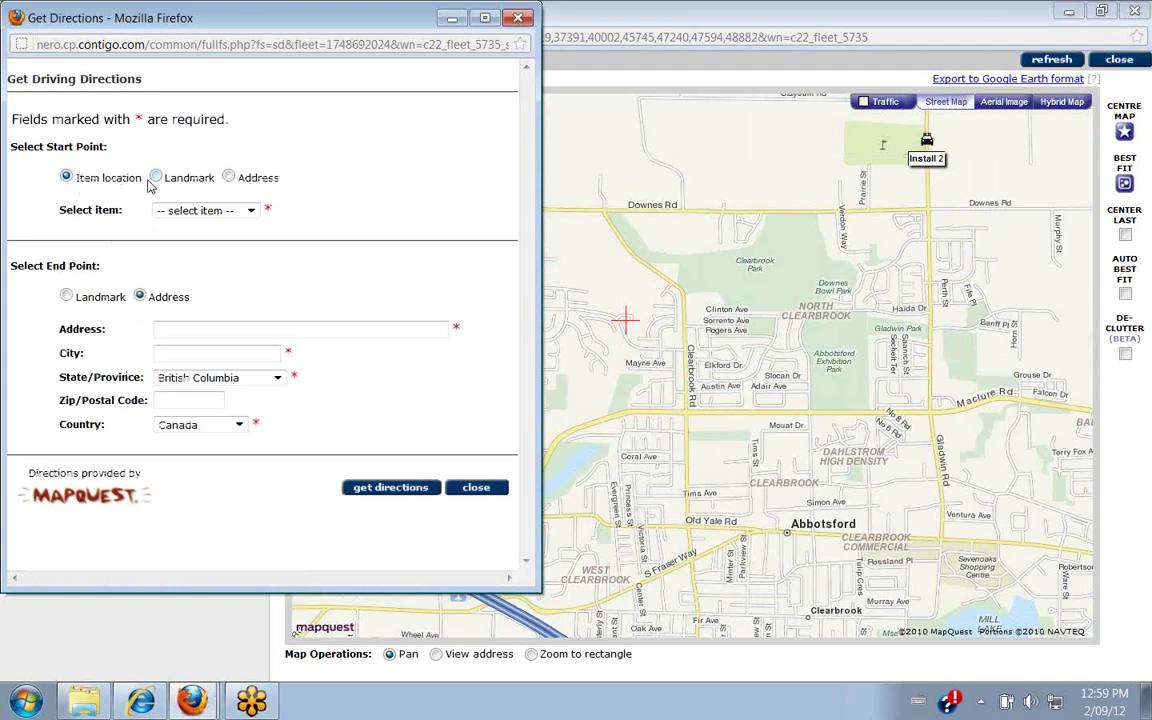
pyautogui.click(199, 211)
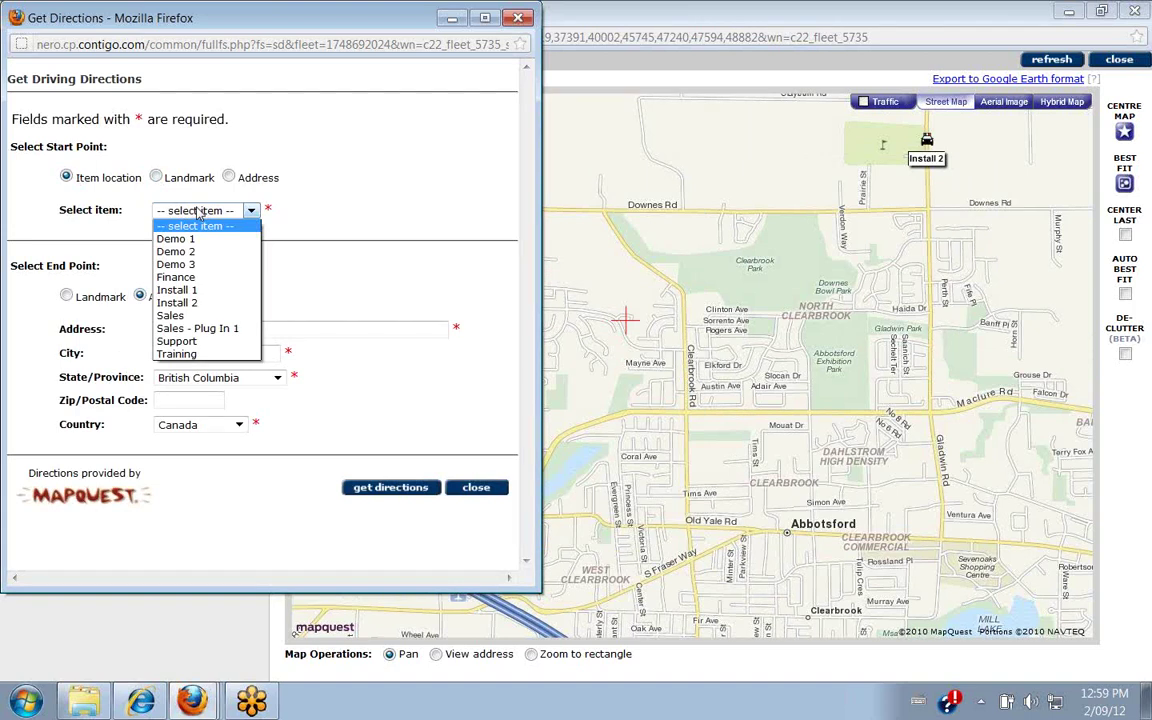
pyautogui.click(222, 356)
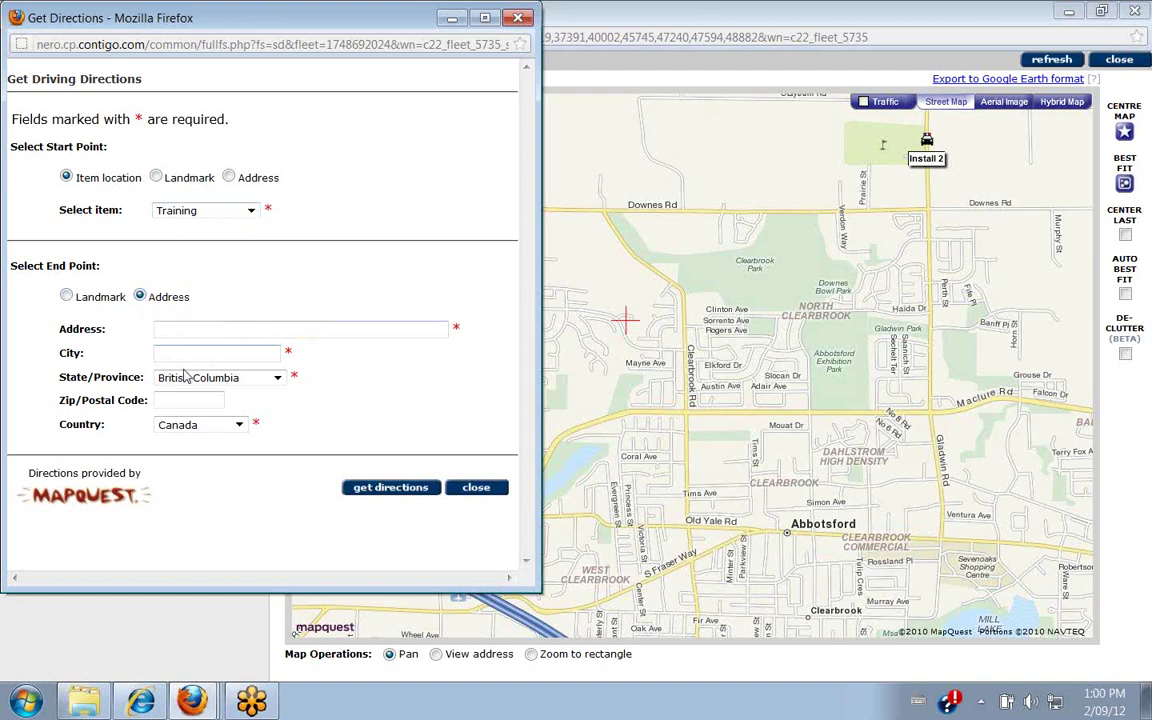
# - Set the end point to the home landmark in the Company category, filtered by the first letter K
pyautogui.click(66, 296)
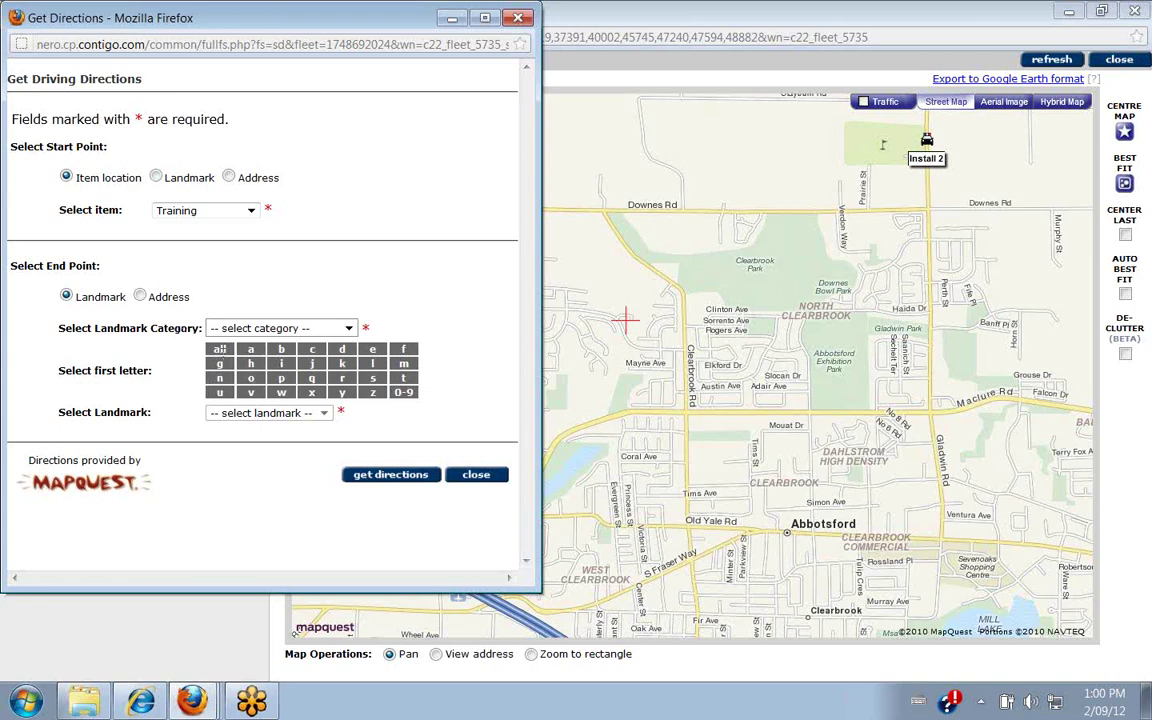
pyautogui.click(320, 328)
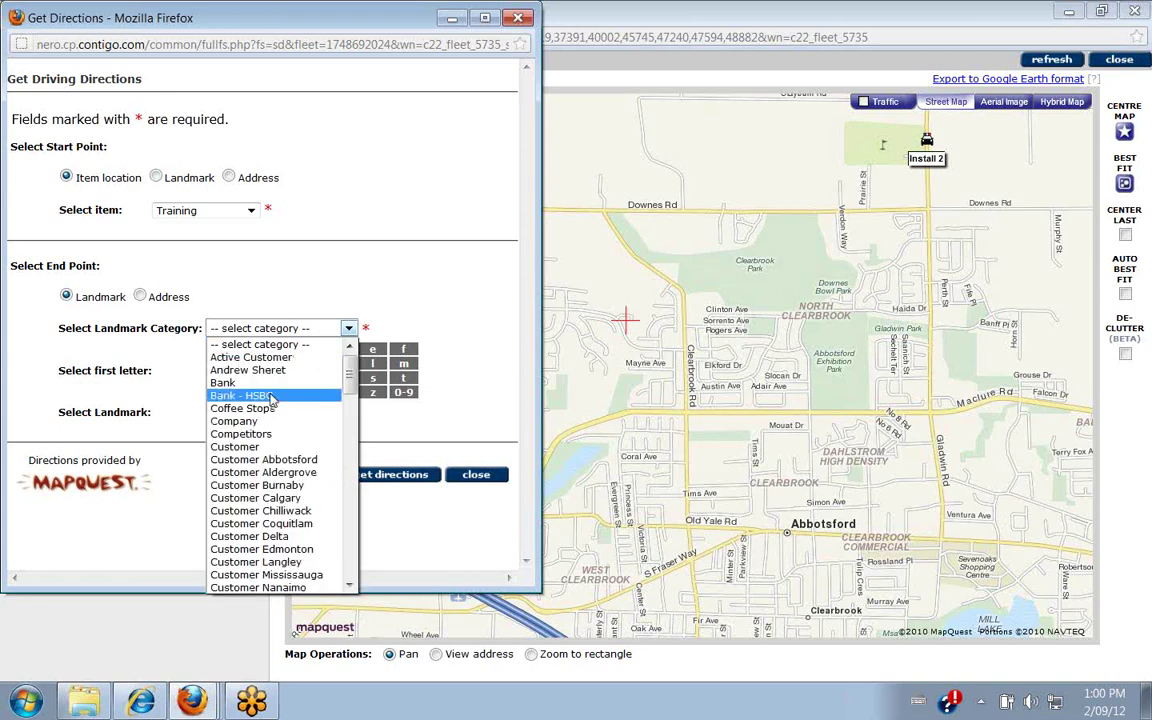
pyautogui.click(270, 421)
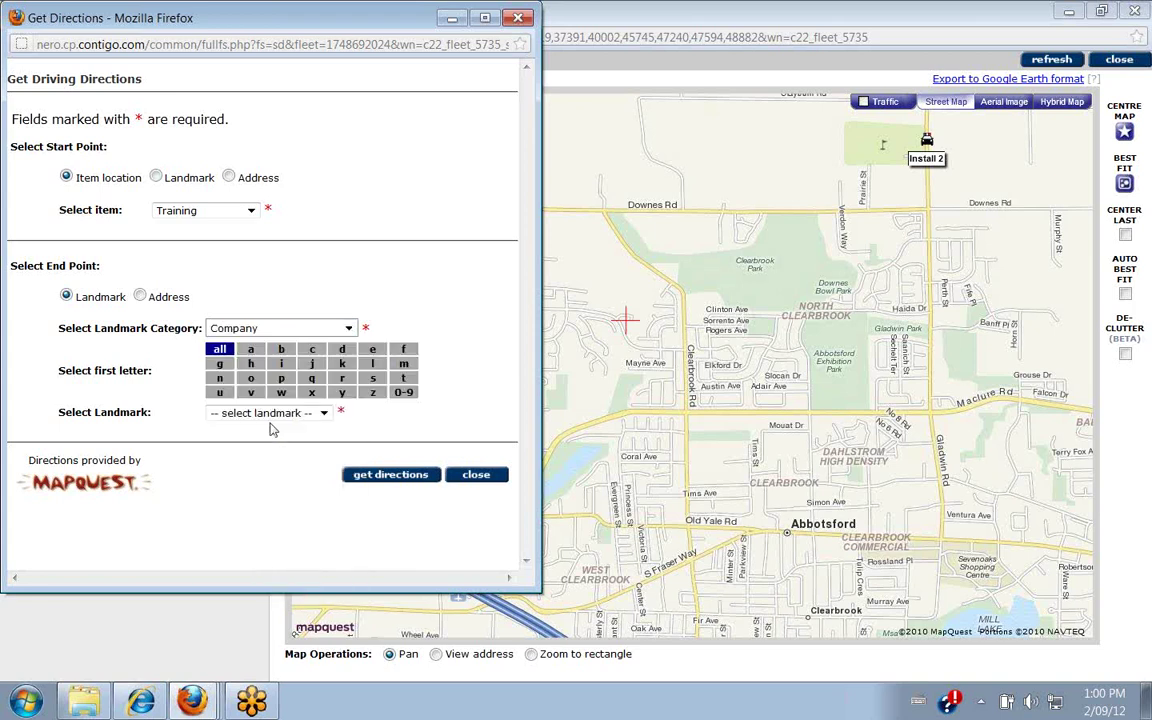
pyautogui.click(341, 366)
pyautogui.click(279, 413)
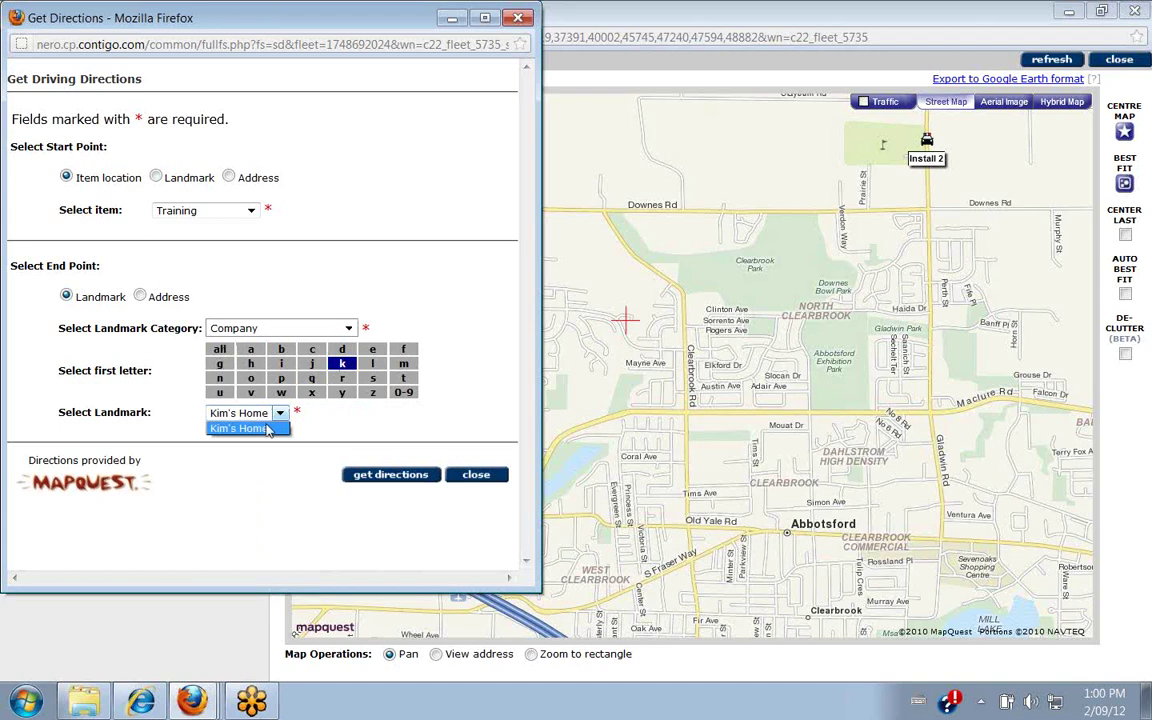
pyautogui.click(268, 430)
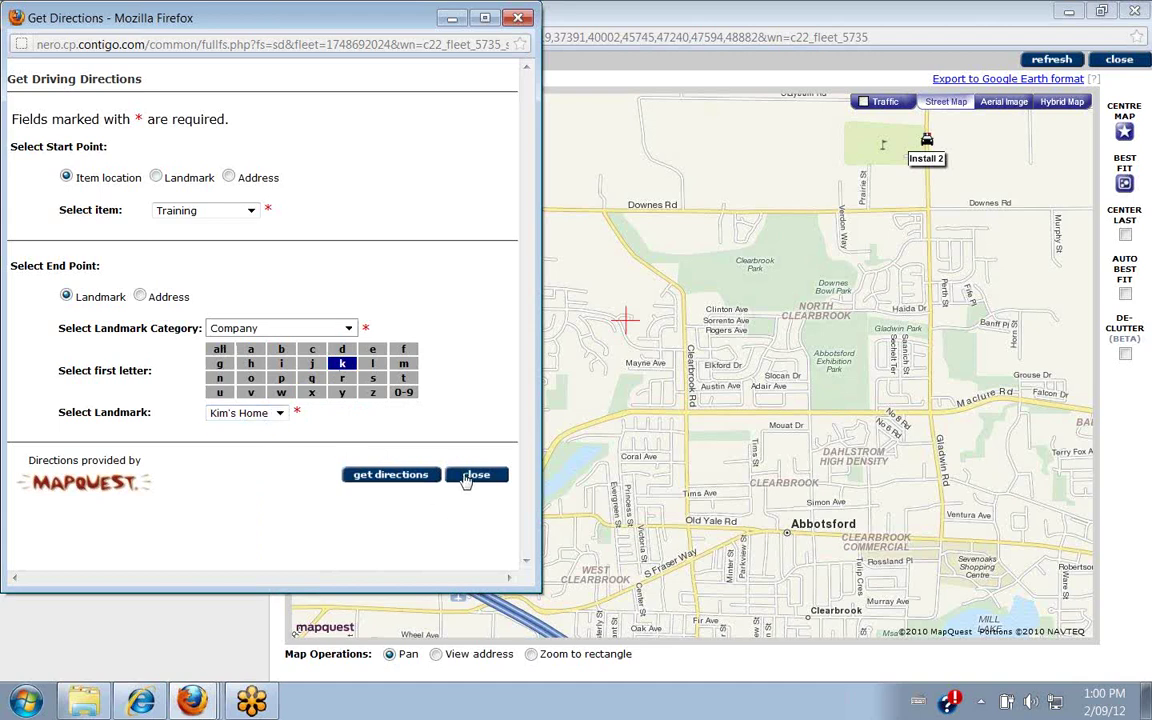
# - Get the MapQuest driving directions for the chosen route, and close the results and the directions request
pyautogui.click(392, 476)
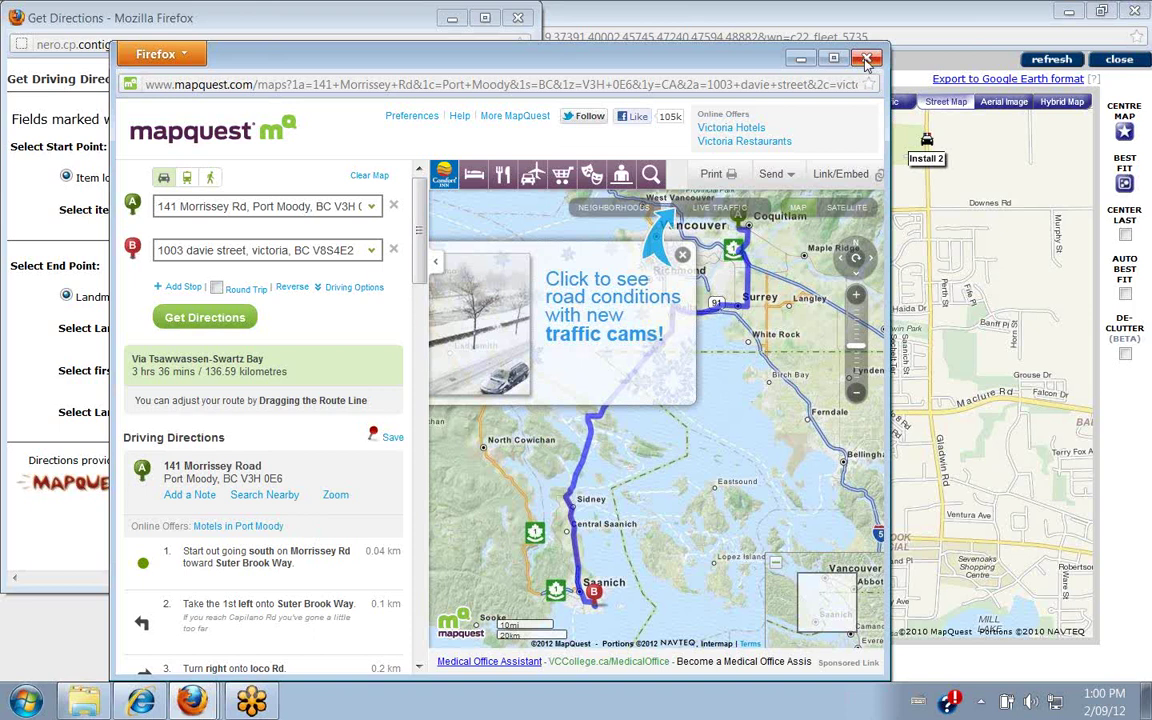
pyautogui.click(866, 60)
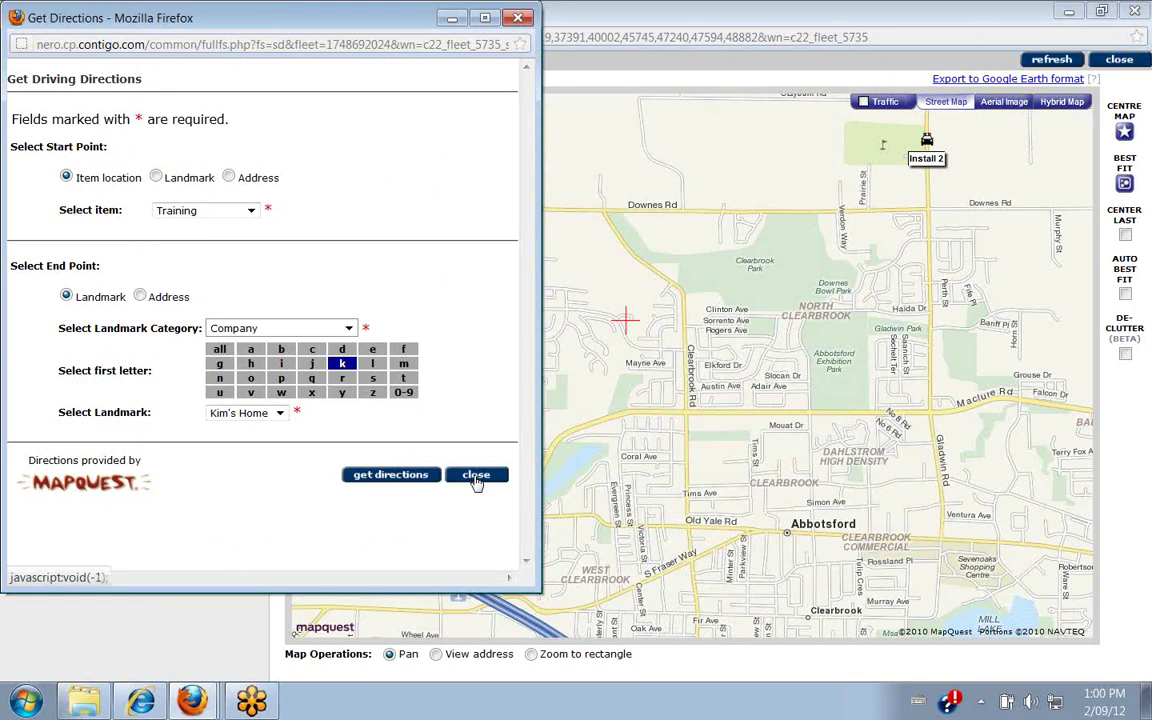
pyautogui.click(476, 476)
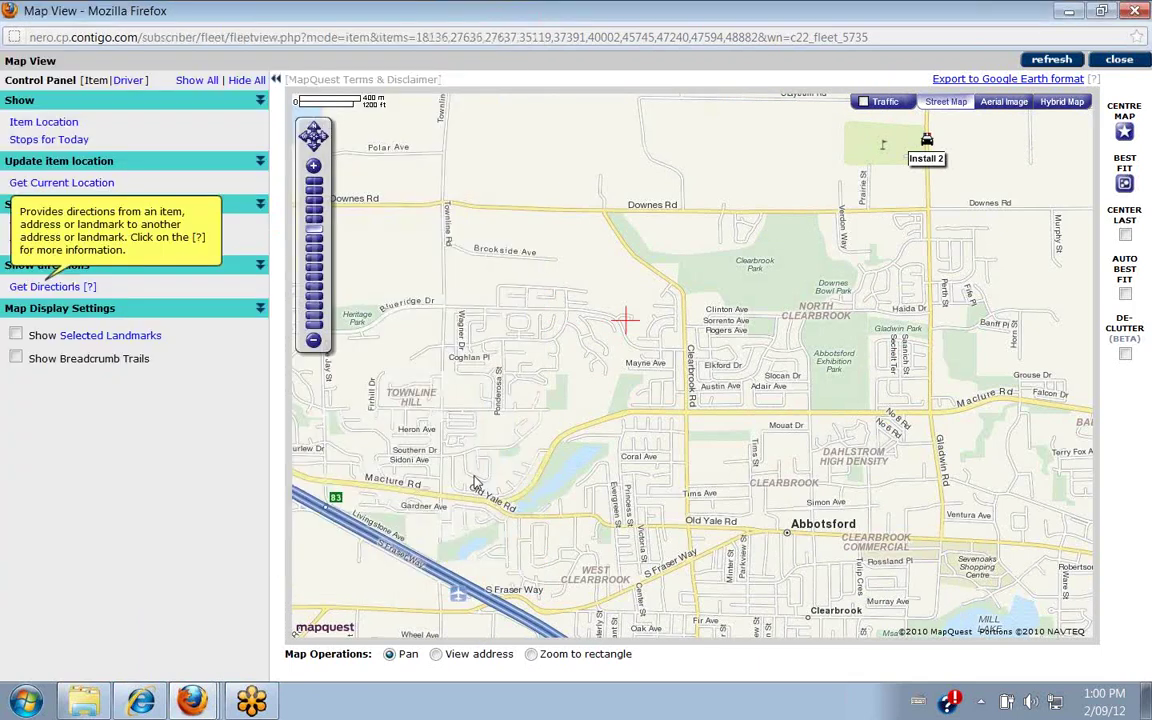
# - Show all landmarks from the Tims Abbotsford category on the map
pyautogui.click(118, 338)
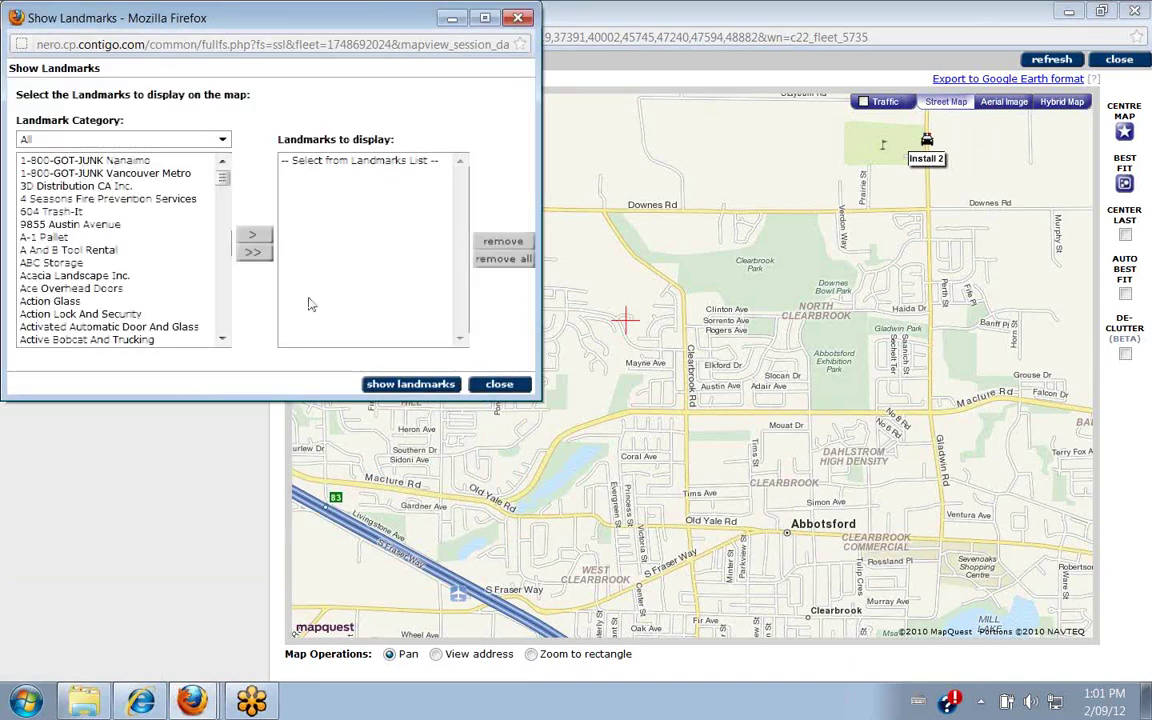
pyautogui.click(205, 140)
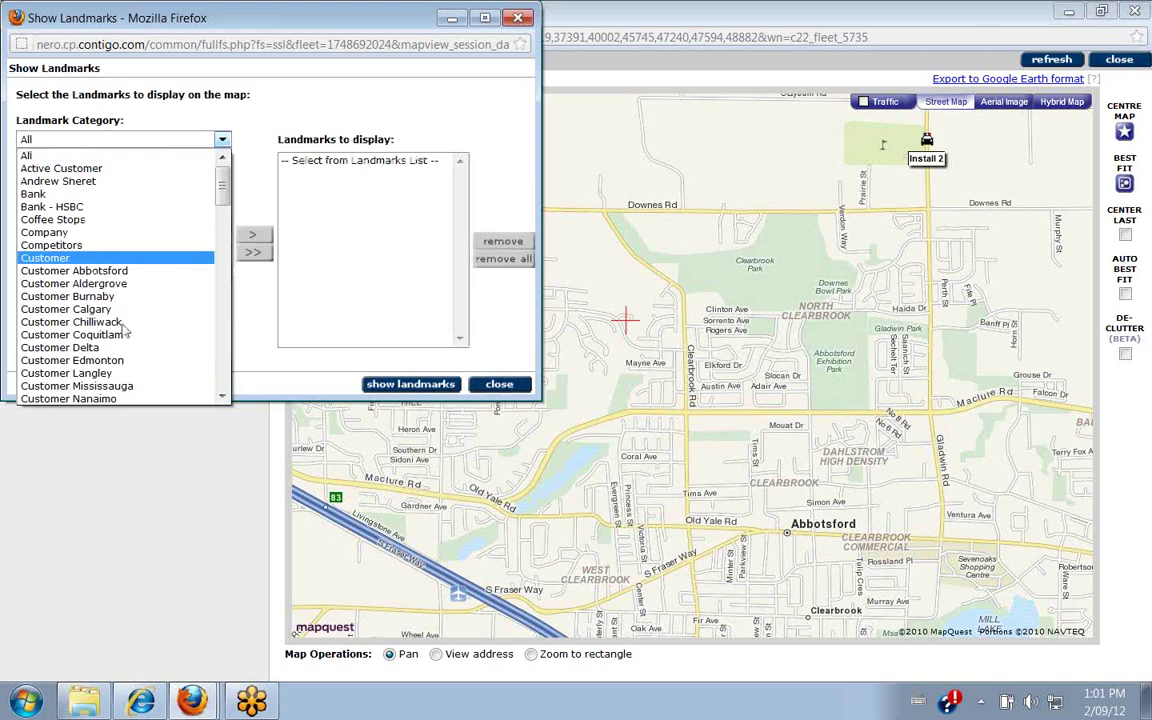
pyautogui.scroll(-7, 123, 330)
pyautogui.scroll(-3, 123, 330)
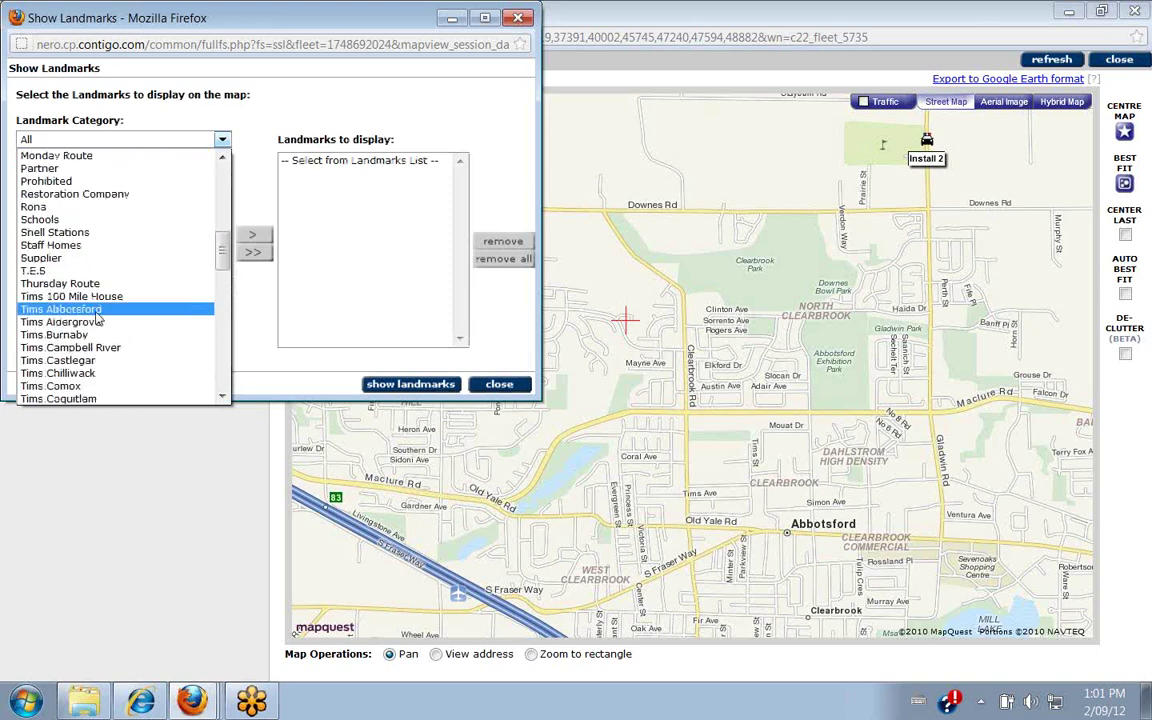
pyautogui.click(92, 309)
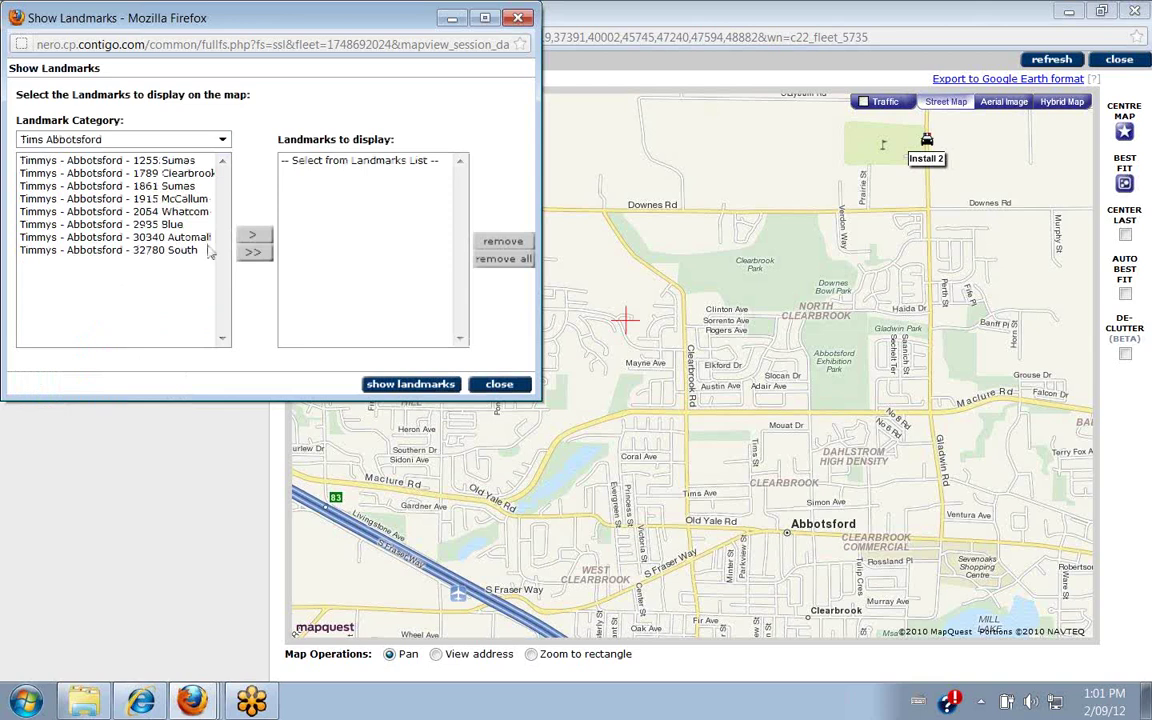
pyautogui.click(252, 255)
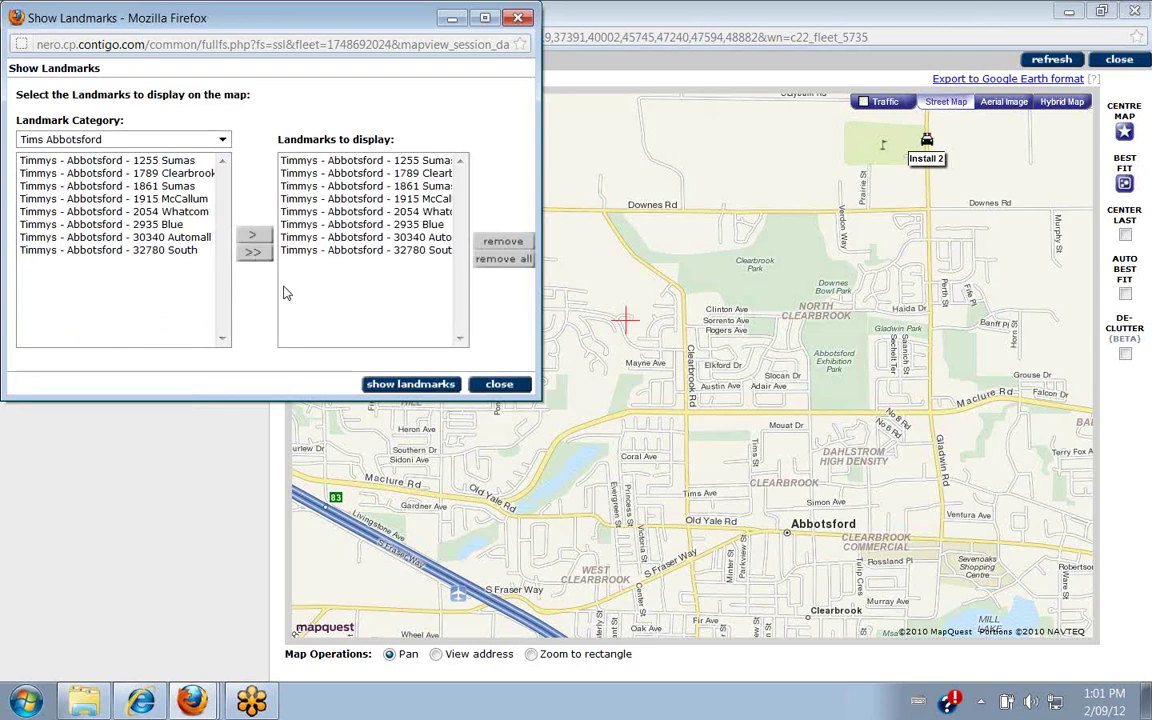
pyautogui.click(410, 385)
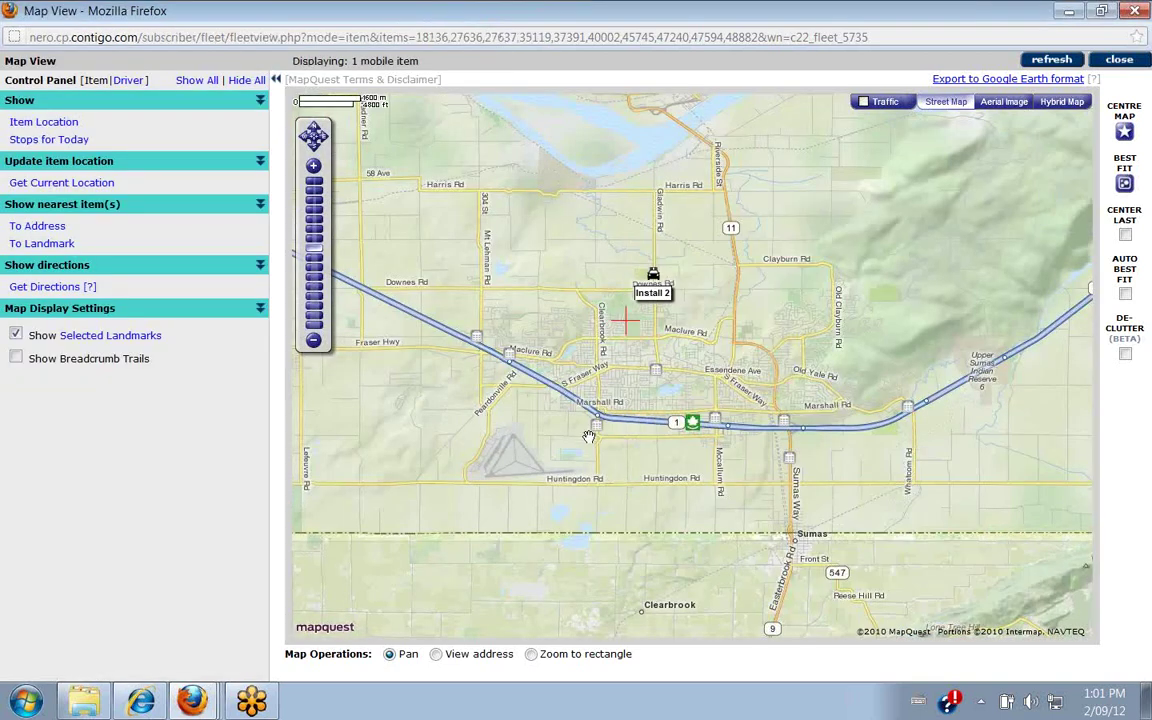
# - Examine the details of the Timmys landmarks at 1789 Clearbrook, 2935 Blue, 30340 Automall, 1915 McCallum and 1861 Sumas, and close the last one
pyautogui.click(600, 430)
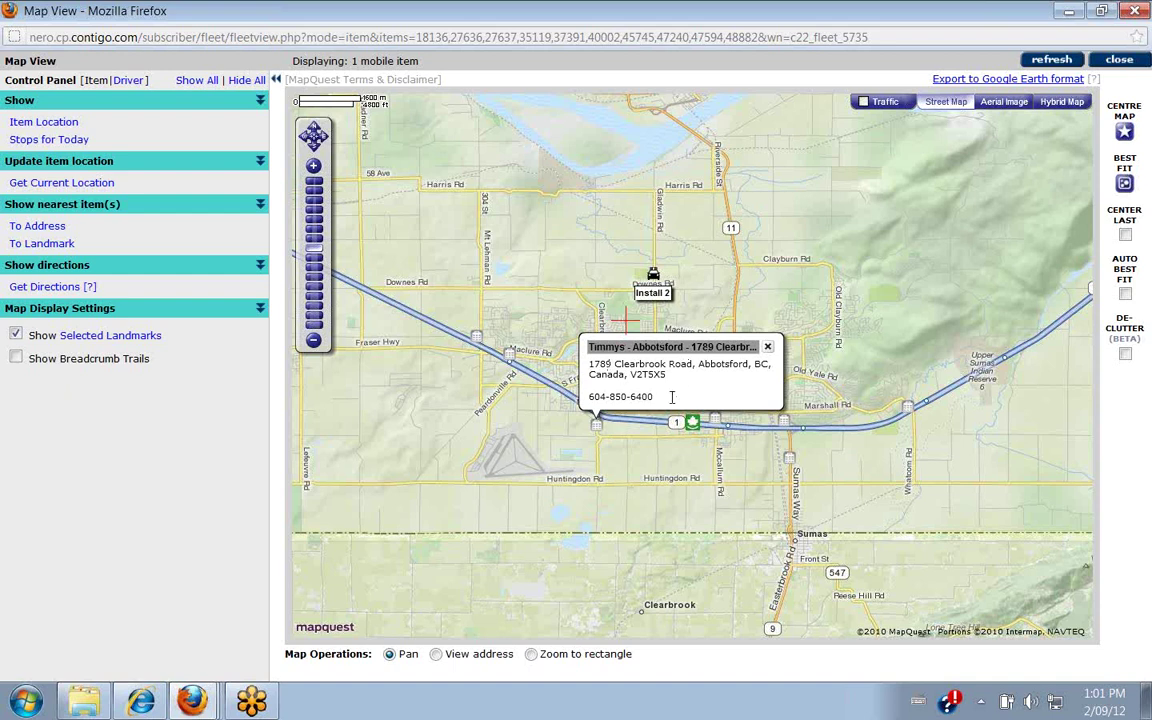
pyautogui.click(509, 356)
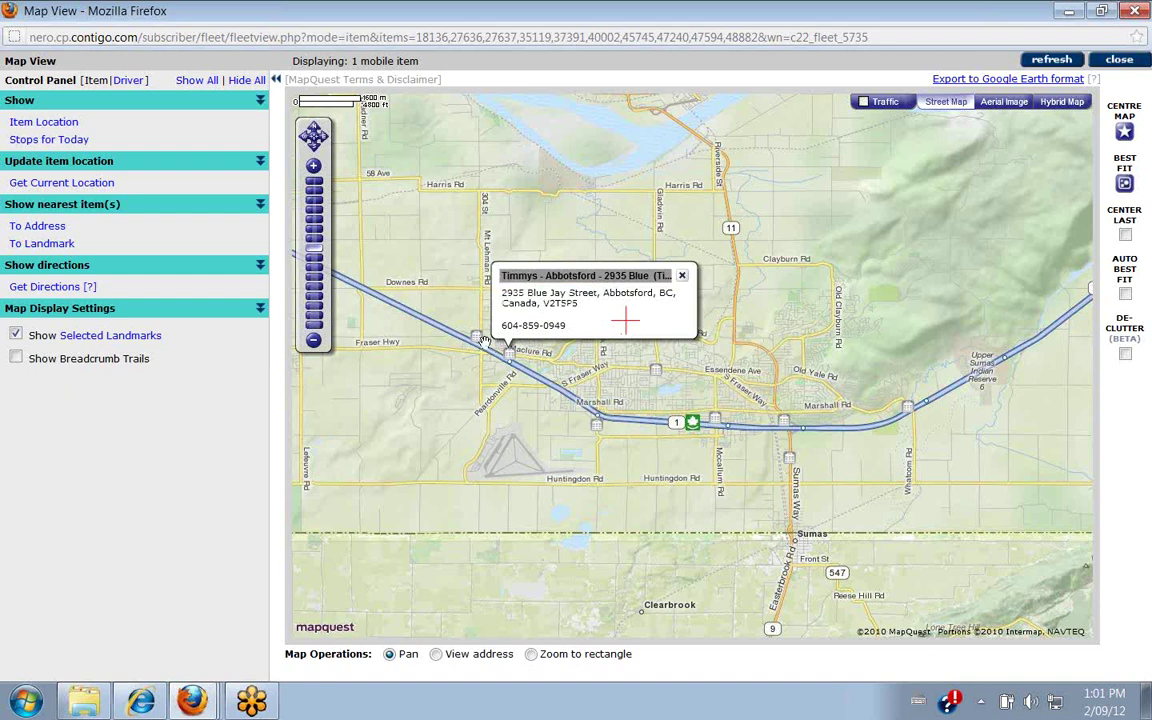
pyautogui.click(477, 341)
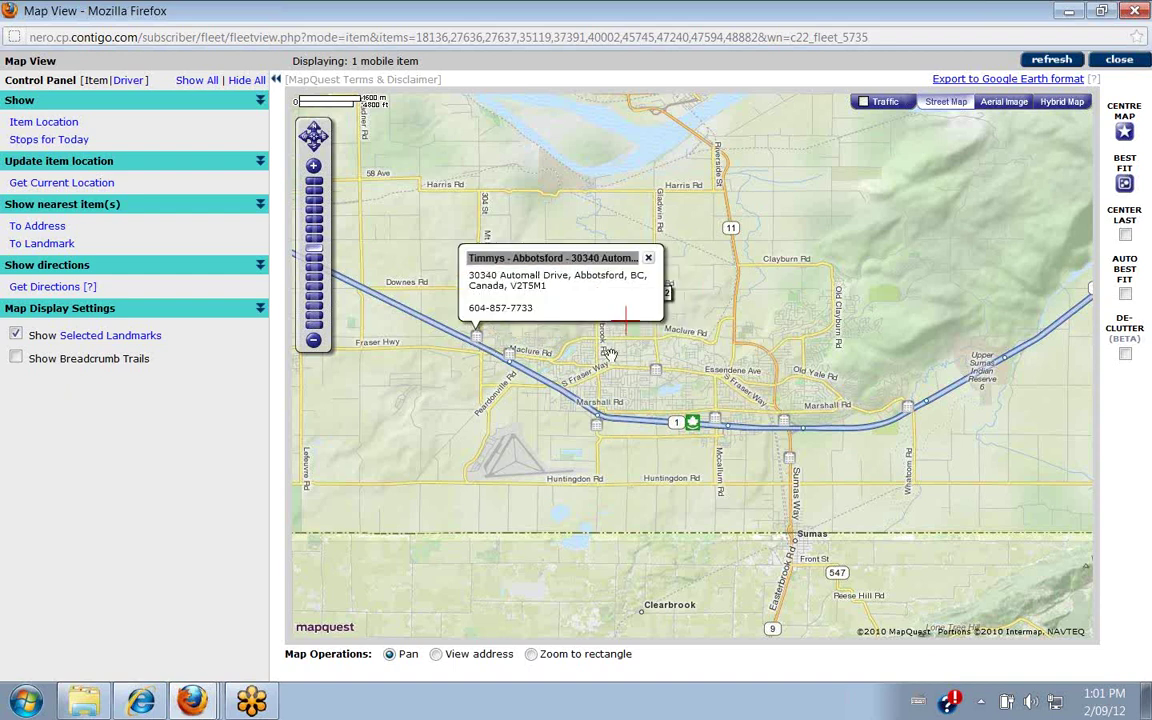
pyautogui.click(714, 418)
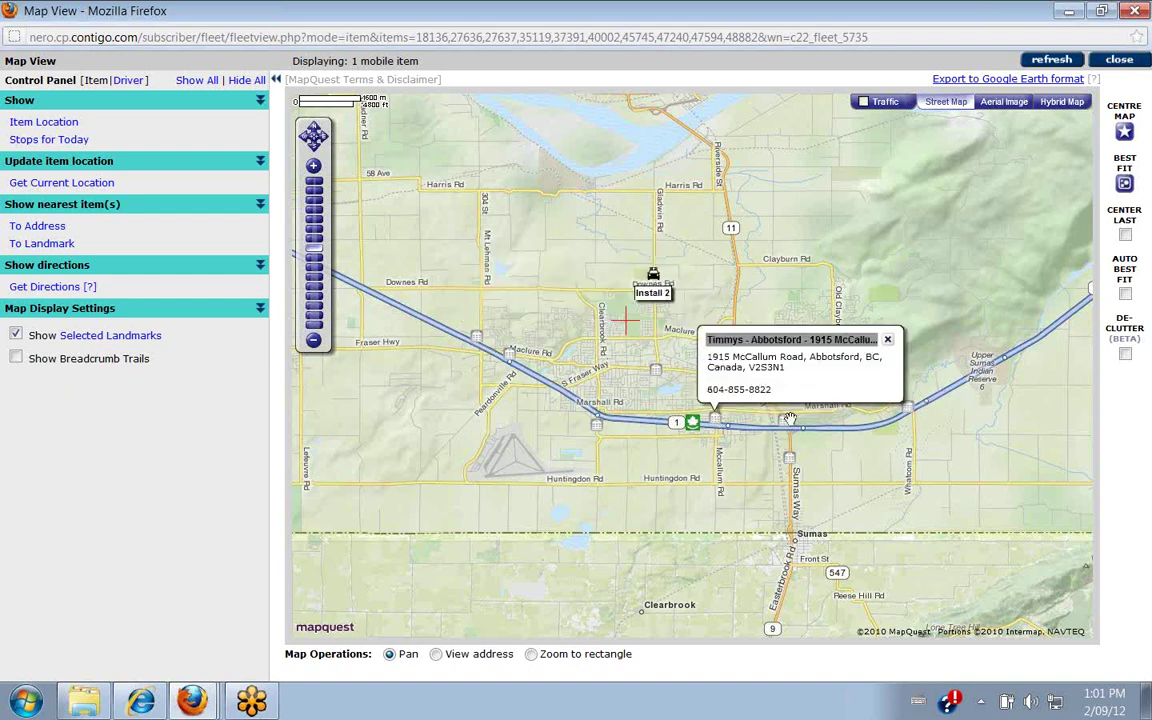
pyautogui.click(786, 426)
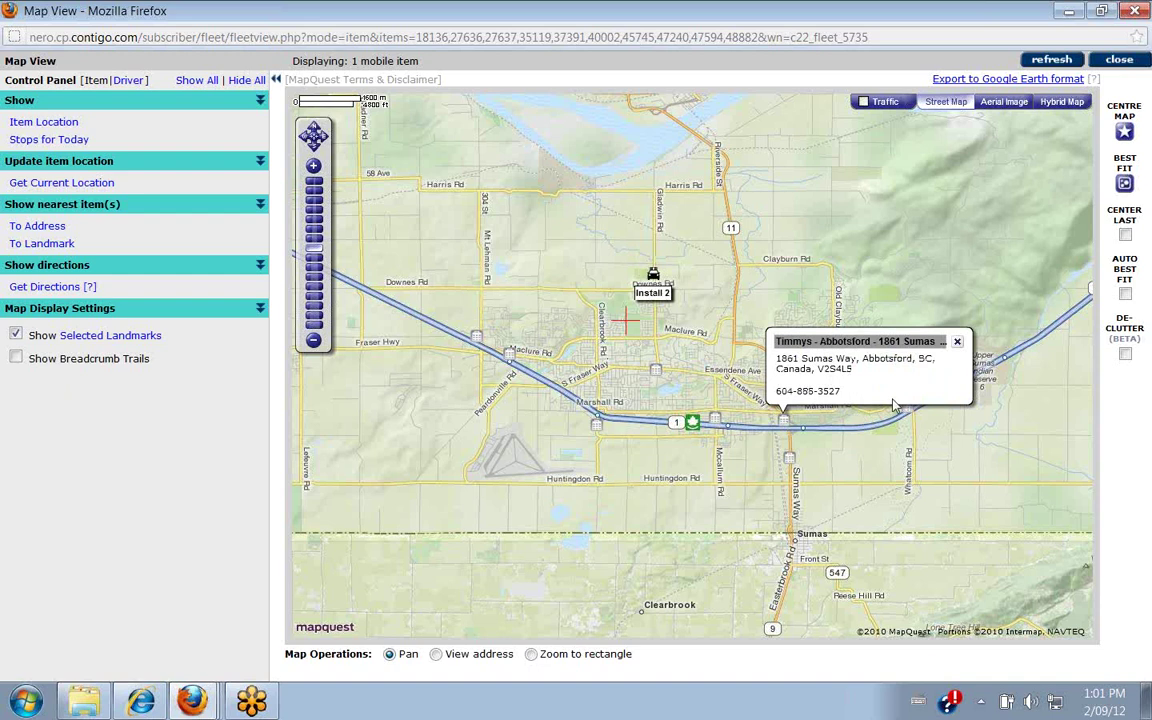
pyautogui.click(957, 342)
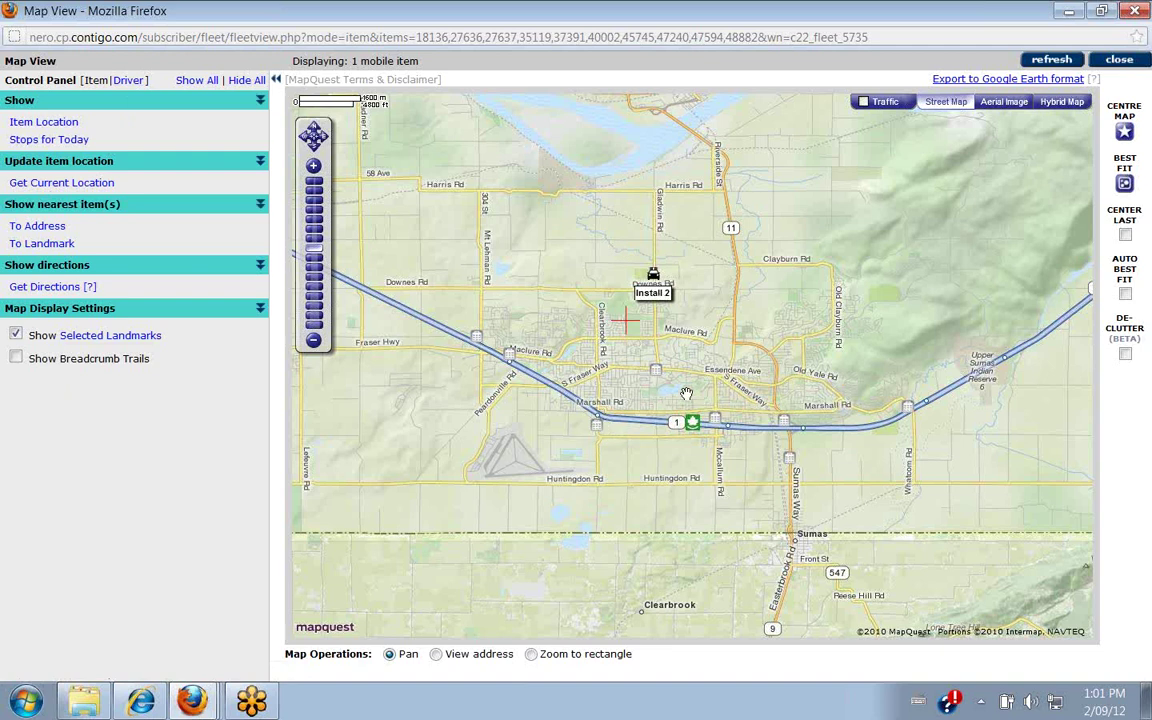
# - Remove the displayed landmarks from the map and turn on breadcrumb trails for the Install 2 vehicle
pyautogui.click(17, 337)
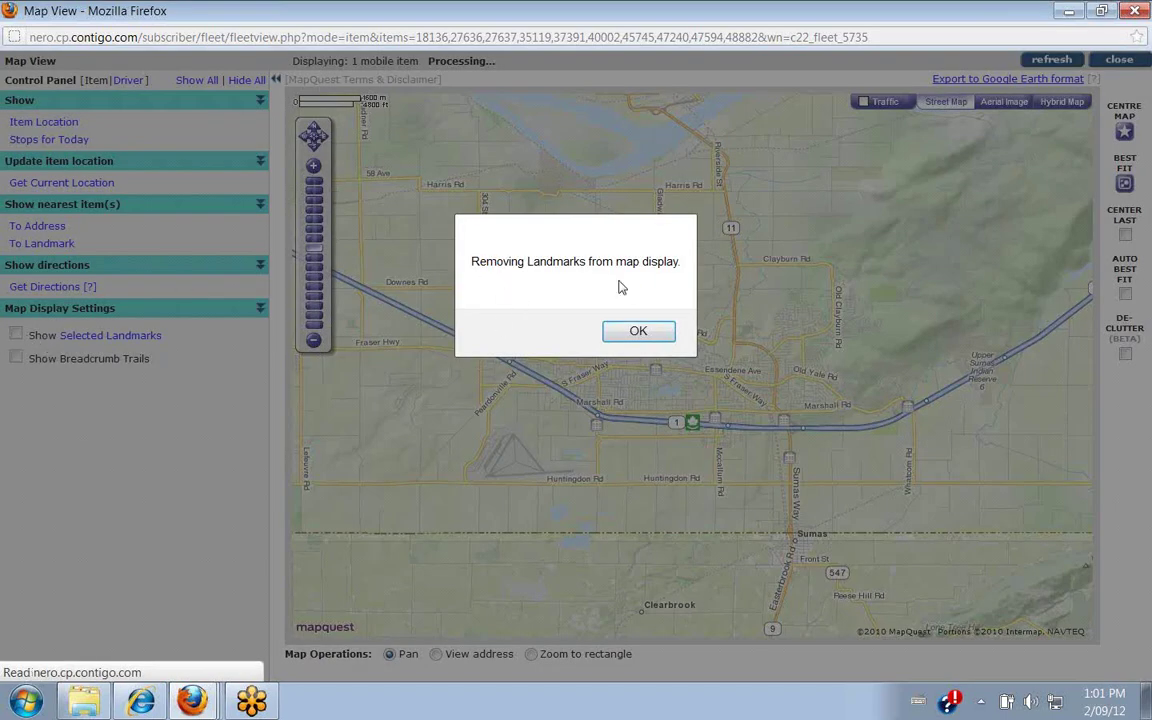
pyautogui.click(639, 332)
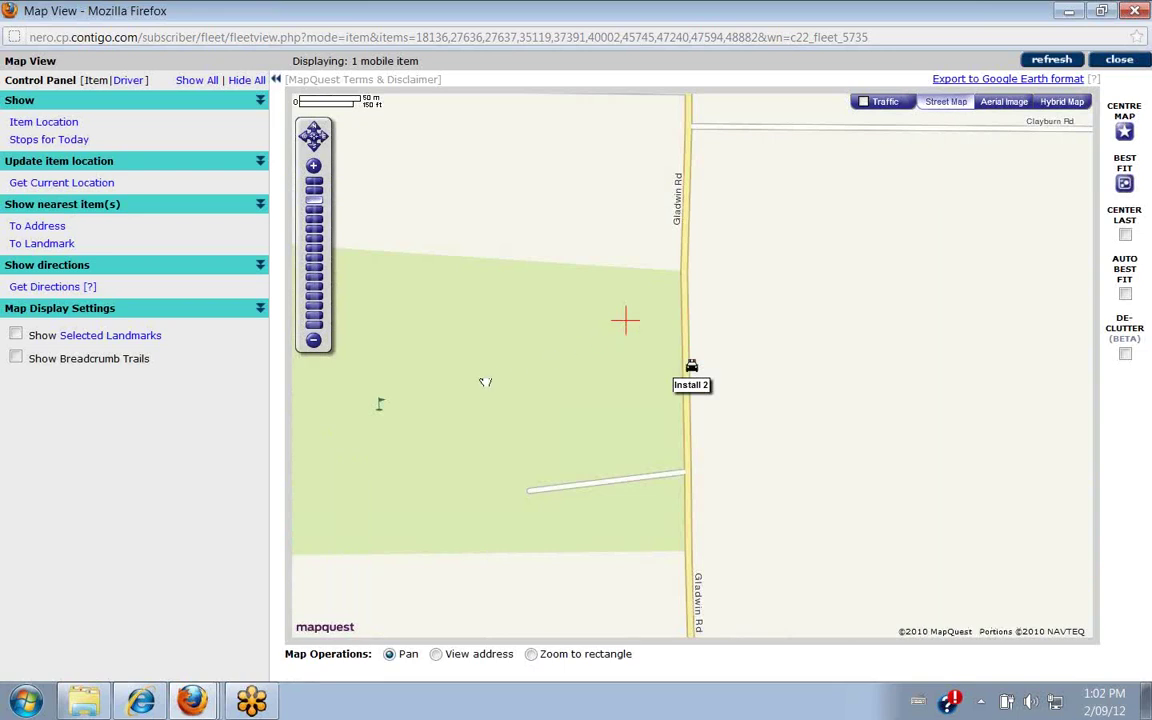
pyautogui.click(17, 360)
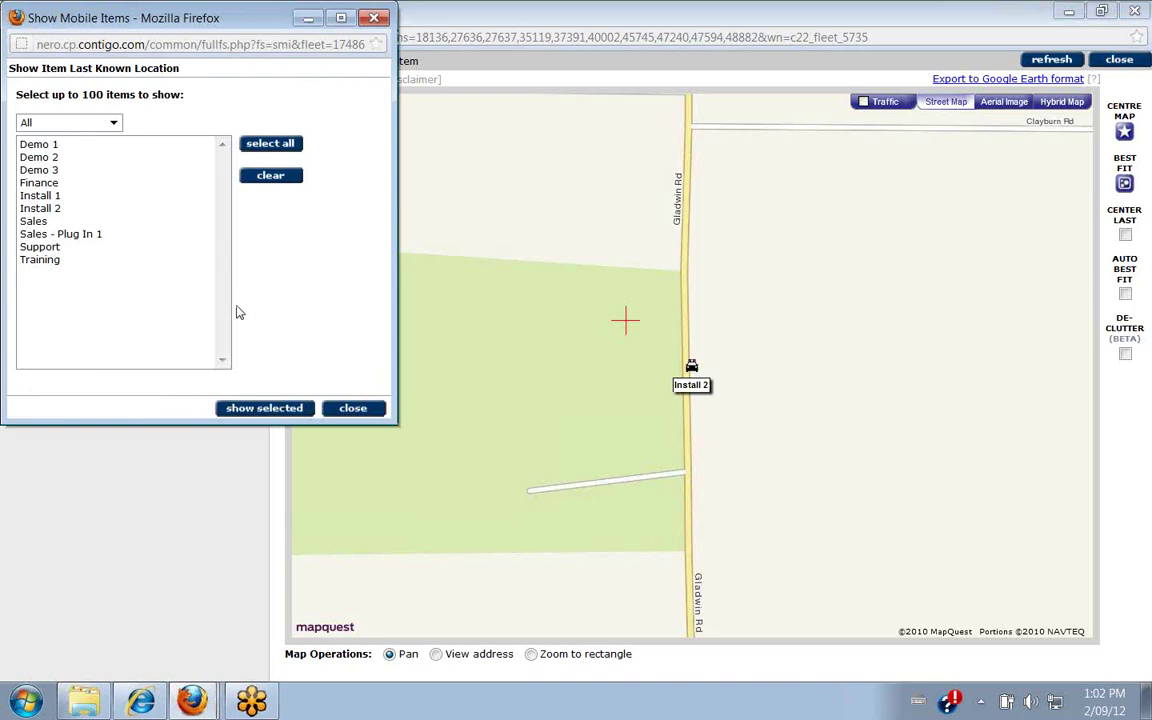
pyautogui.click(45, 208)
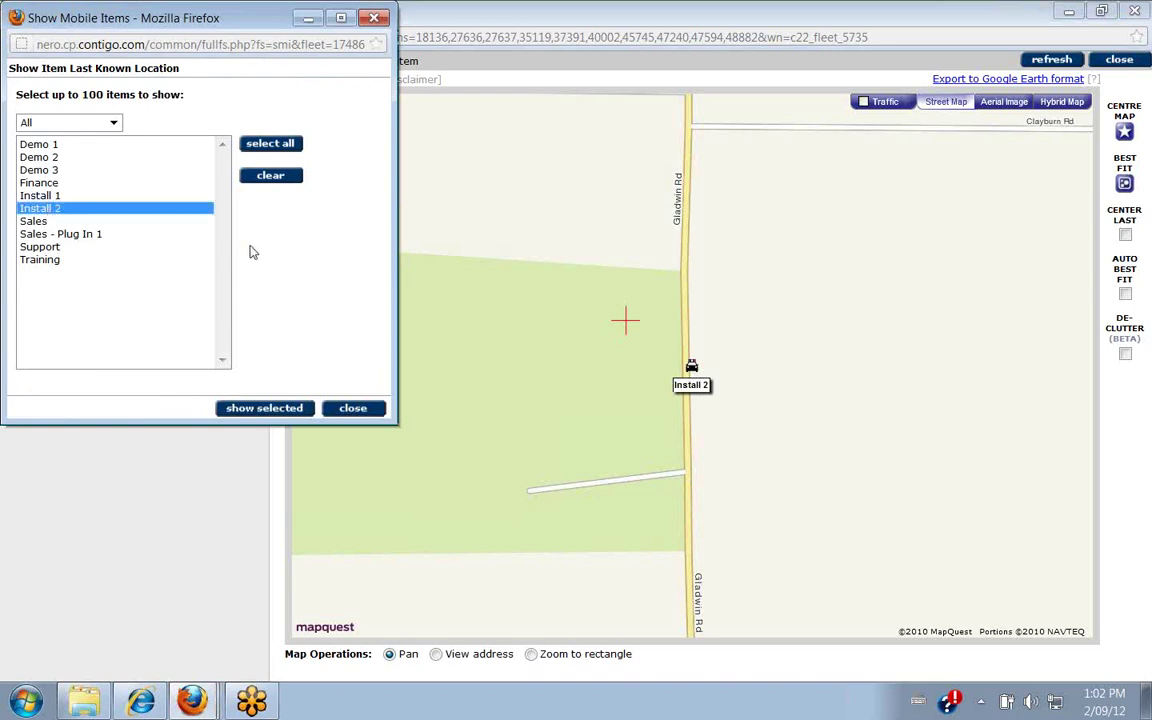
pyautogui.click(248, 409)
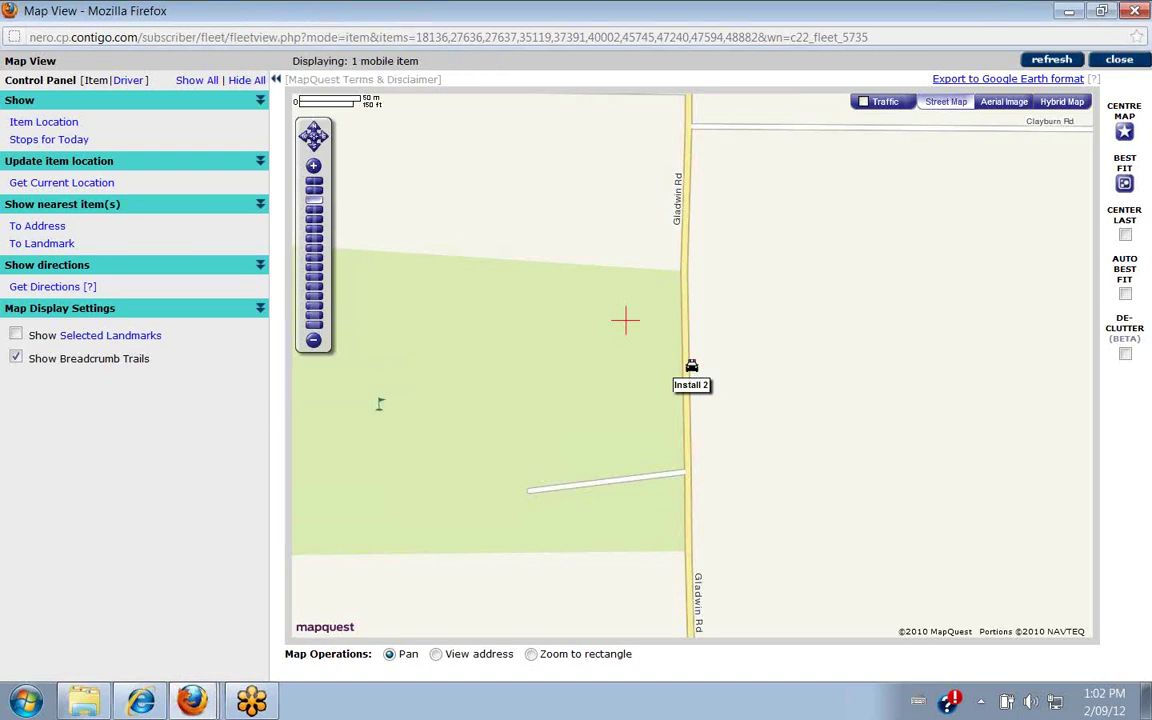
# - Check the location and event details of the Install 2 vehicle against its wider surroundings, and close them
pyautogui.click(314, 343)
pyautogui.click(314, 343)
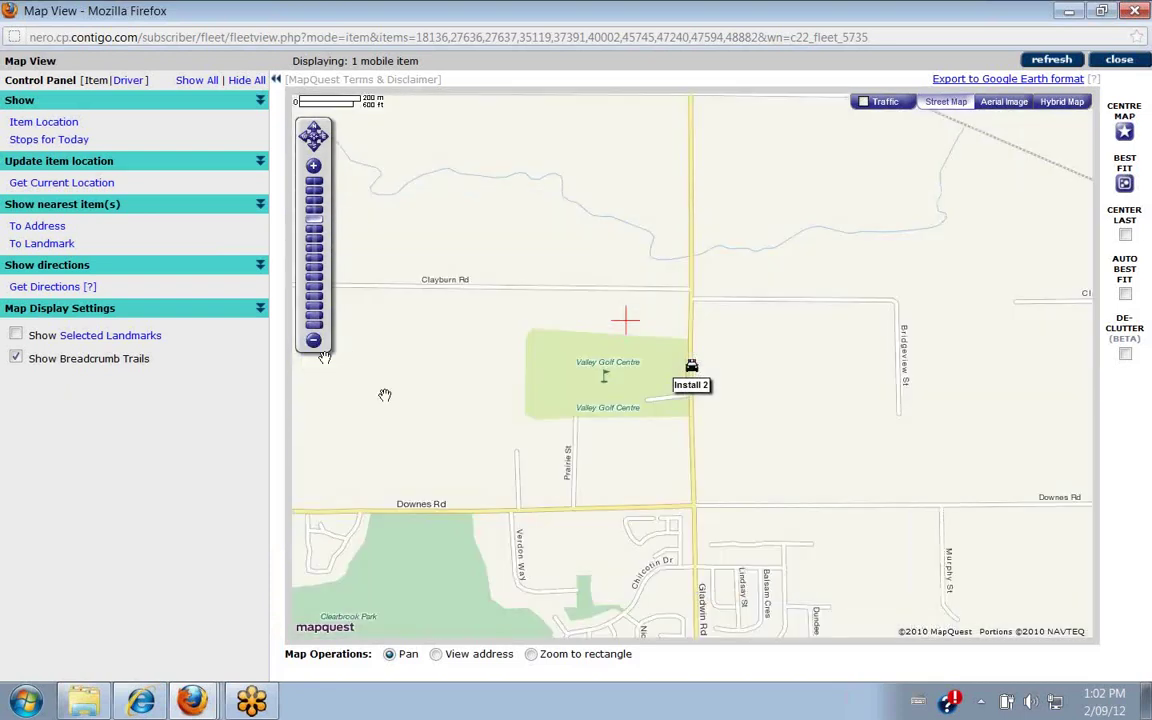
pyautogui.click(699, 388)
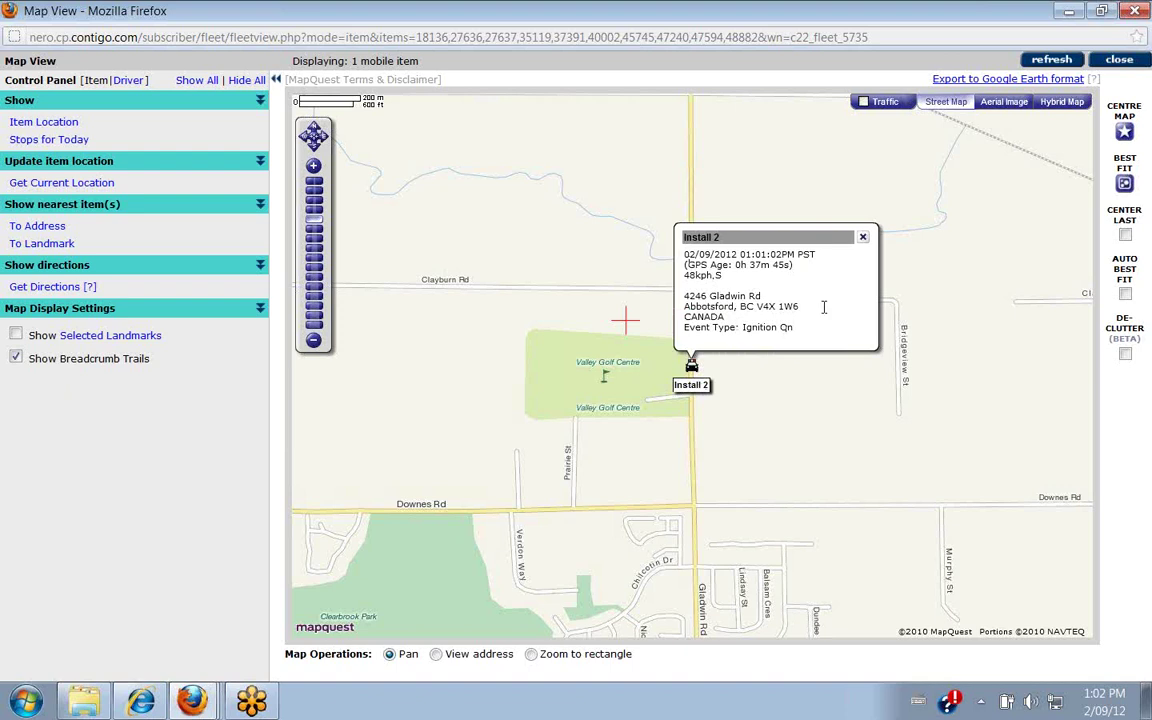
pyautogui.click(863, 238)
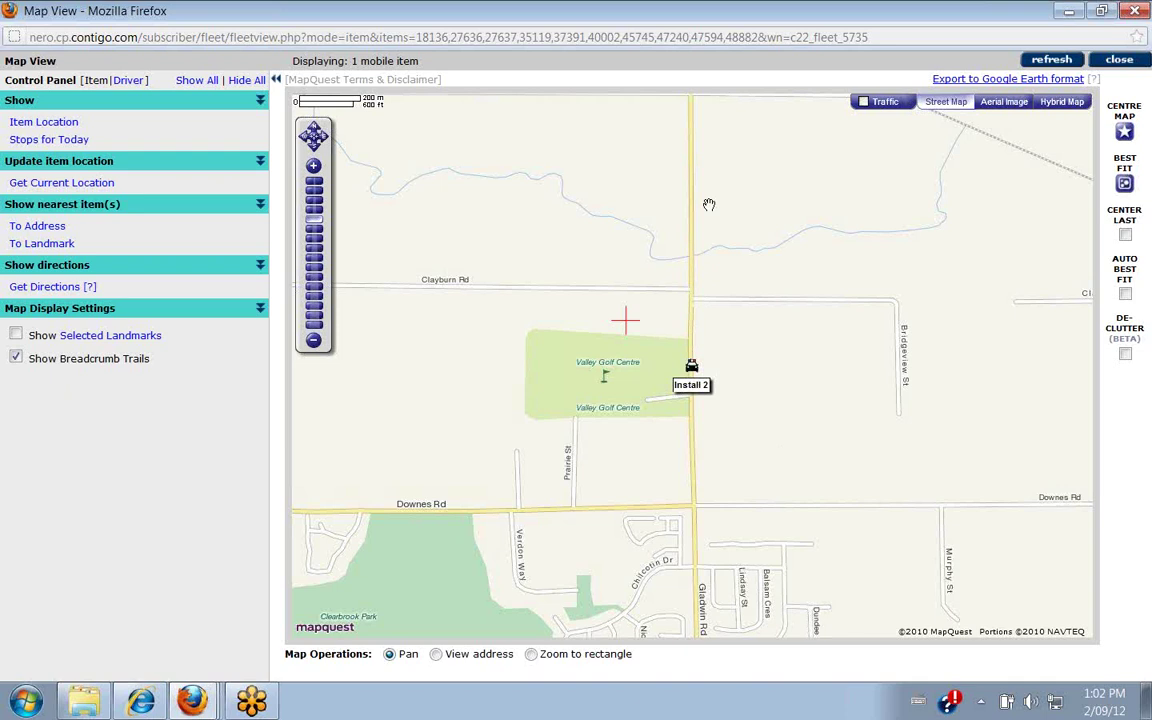
# - Switch the control panel to driver mode, view the selectable drivers and close the selection without showing any
pyautogui.click(66, 128)
pyautogui.click(127, 79)
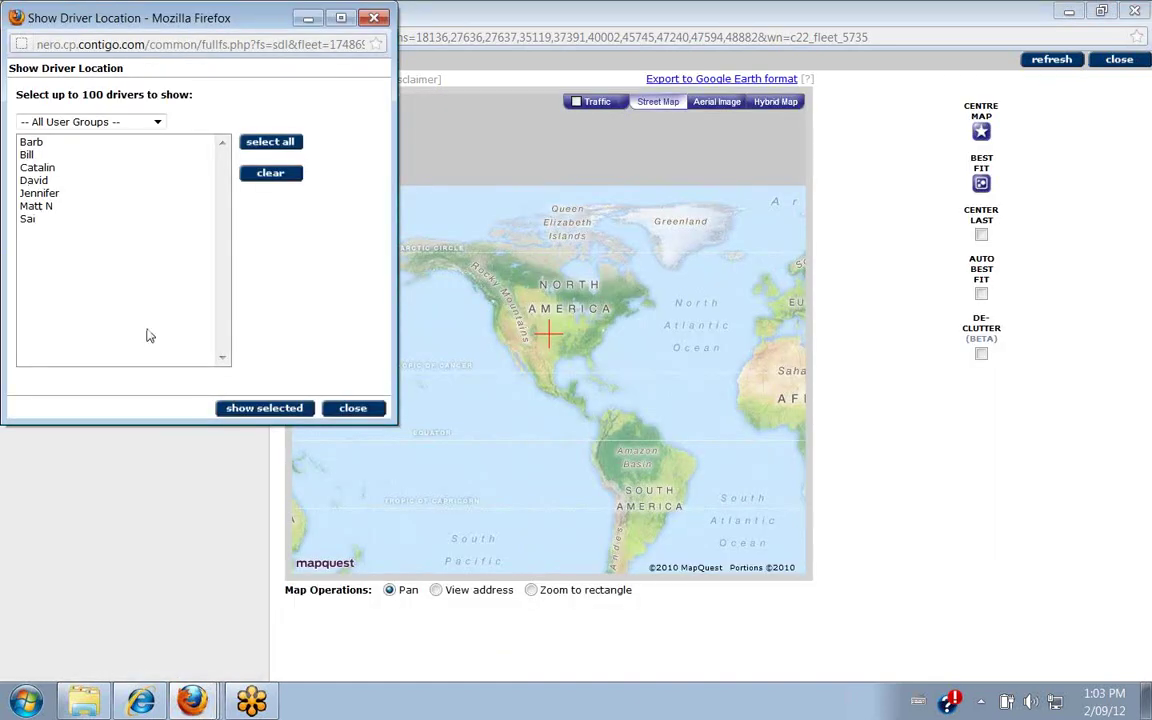
pyautogui.click(355, 411)
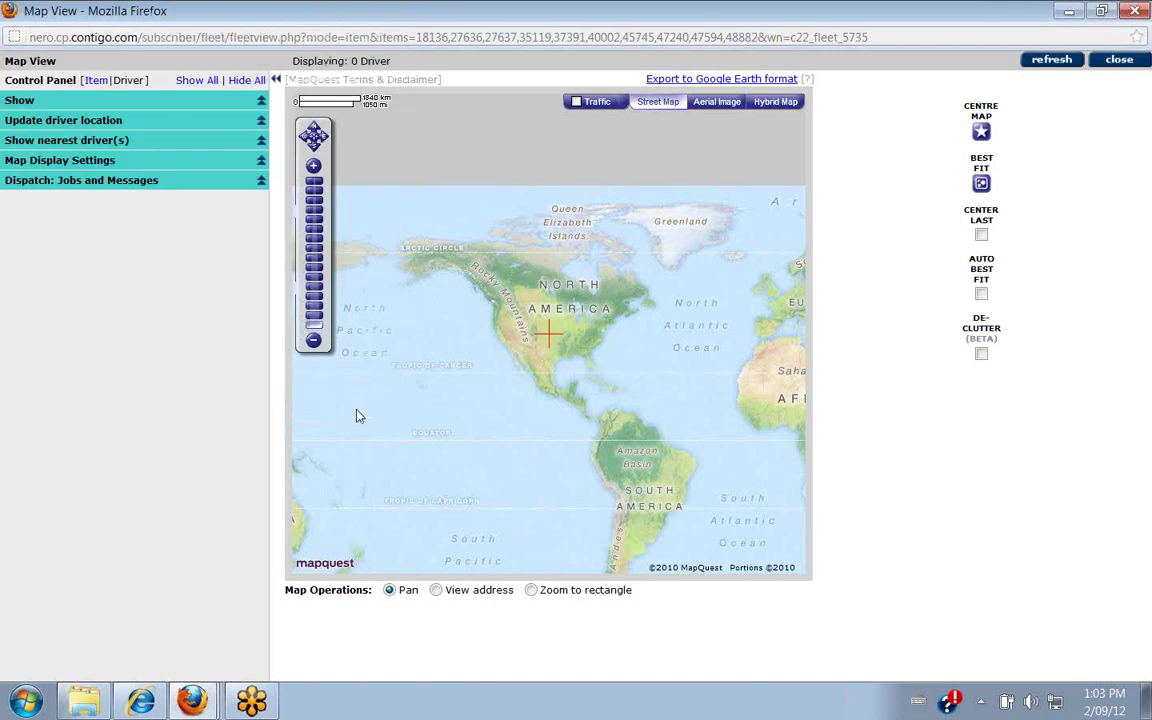
# - Return the control panel to item mode and show the last known locations of all mobile items
pyautogui.click(97, 82)
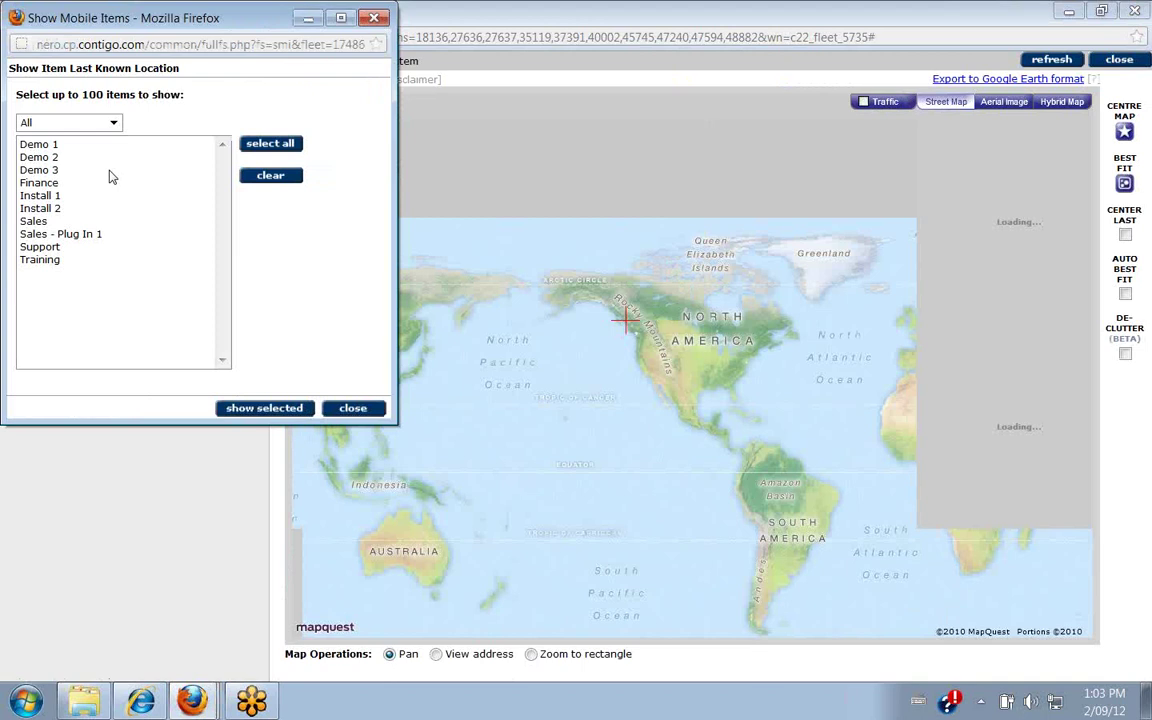
pyautogui.click(273, 146)
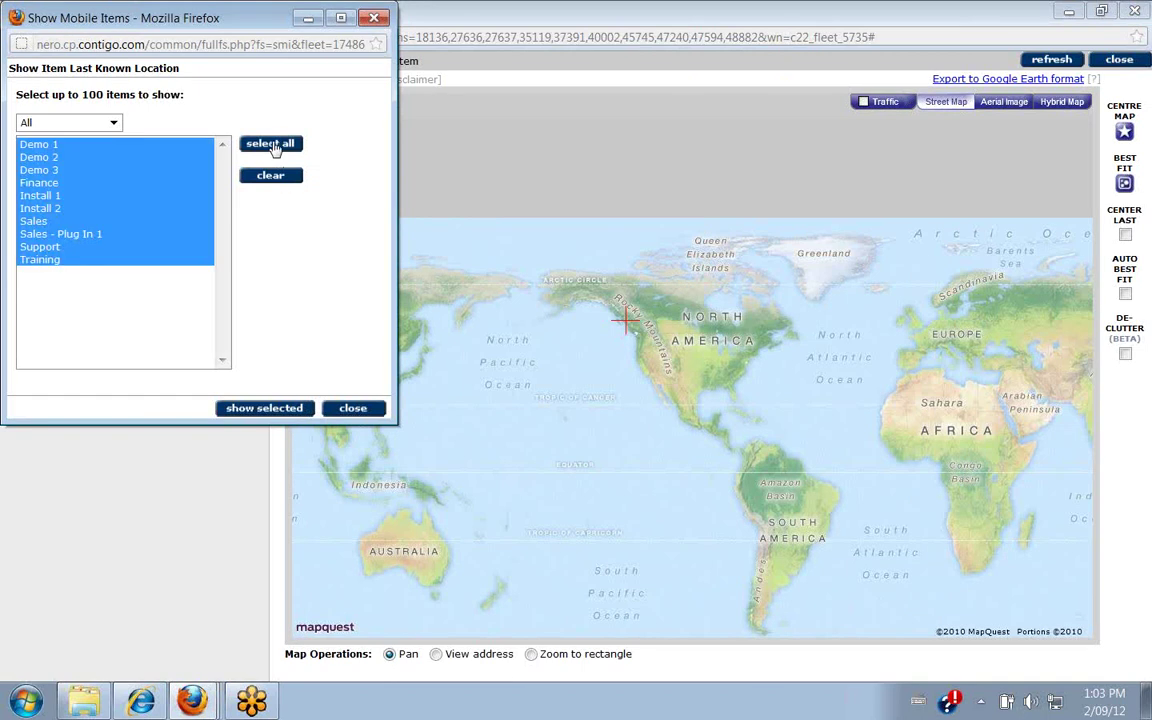
pyautogui.click(286, 409)
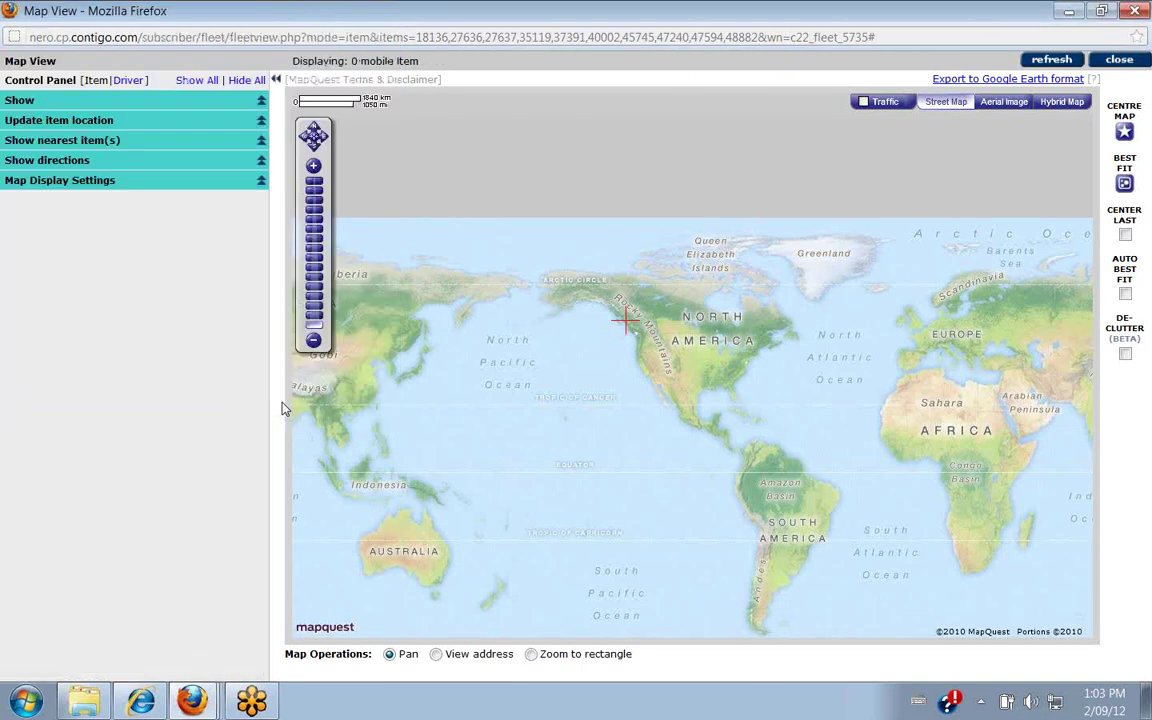